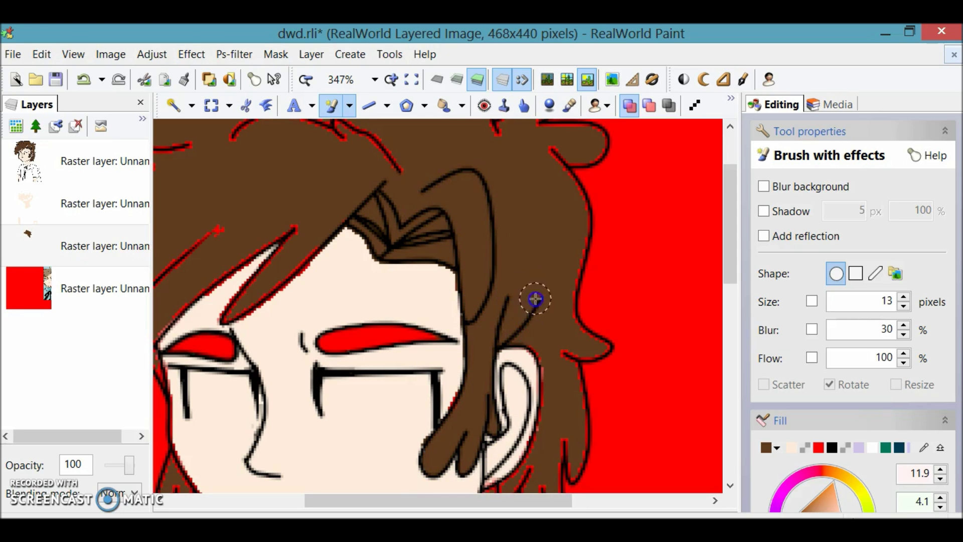
- Brush brown over the remaining gaps in the hair around the ear, the nape locks and the character's eyebrows
drag(731, 223, 731, 279)
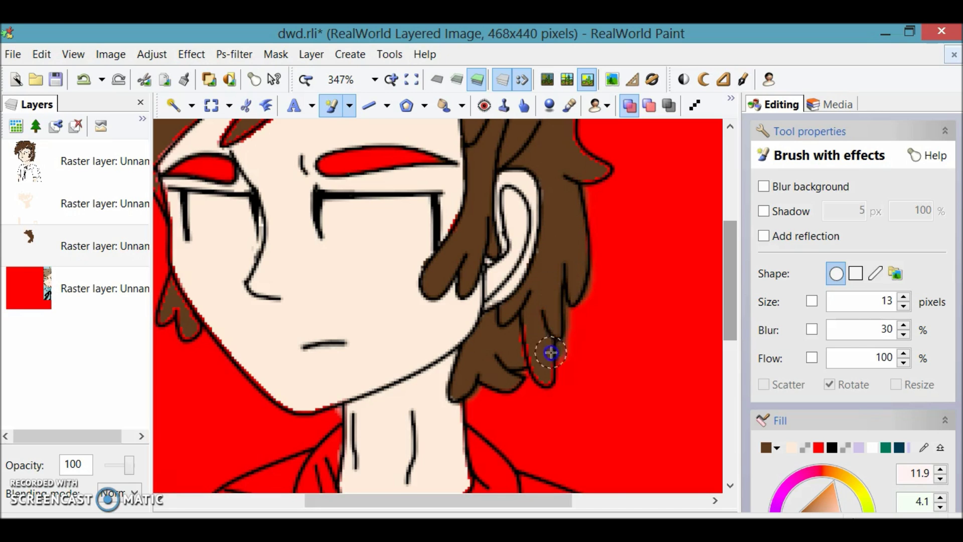
drag(731, 281, 730, 205)
click(563, 398)
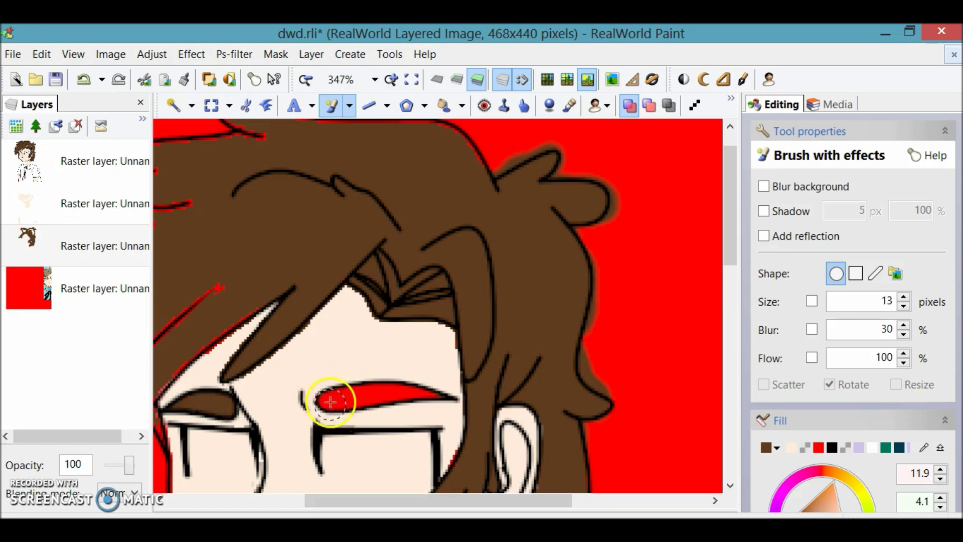
- Brush brown into the uncoloured gaps along the fringe, the left hair edge and the top of the hair
drag(398, 501, 301, 501)
click(389, 437)
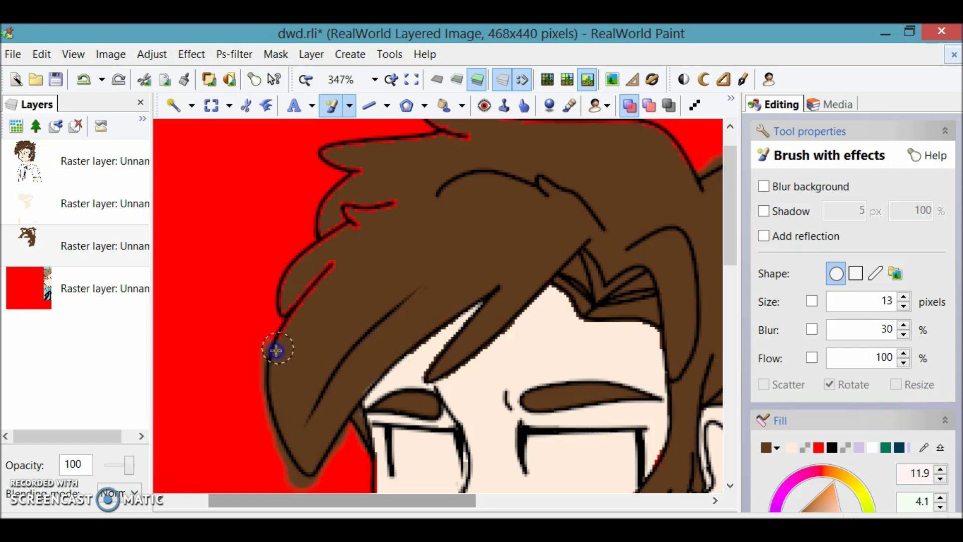
drag(356, 179, 355, 184)
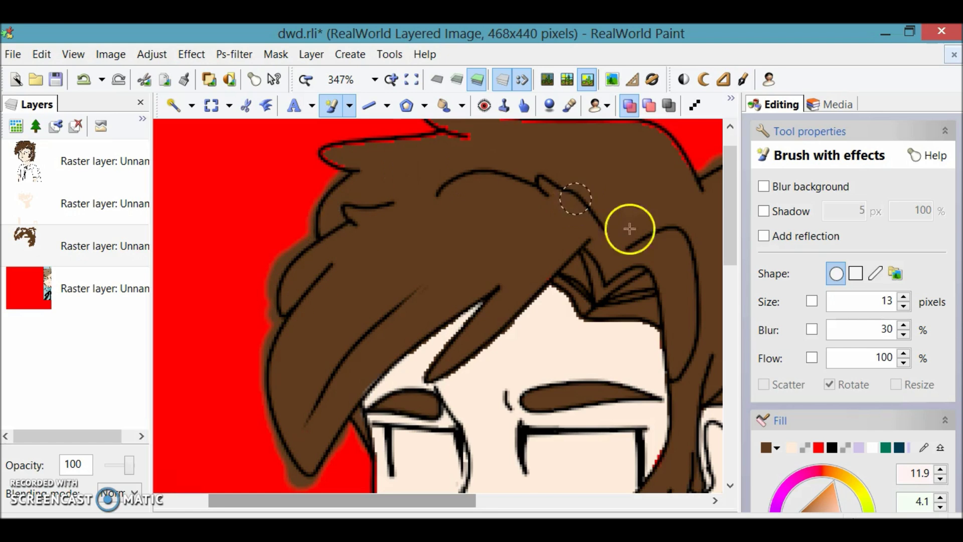
scroll(687, 210, up, 1)
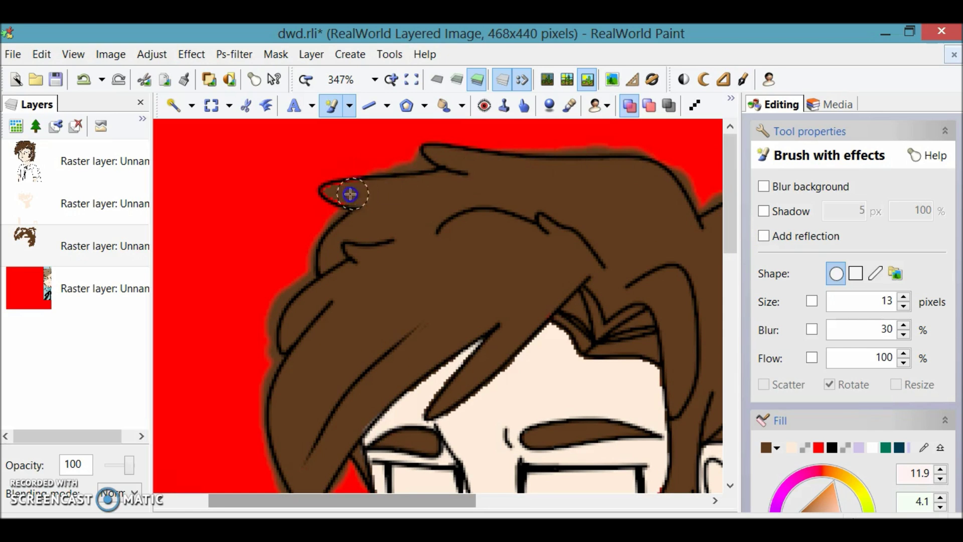
drag(730, 166, 724, 258)
click(375, 328)
drag(732, 301, 723, 151)
- Erase the brown overspill outside the outline of the upper-left hair tufts with the Pencil eraser
click(391, 79)
click(392, 79)
click(392, 79)
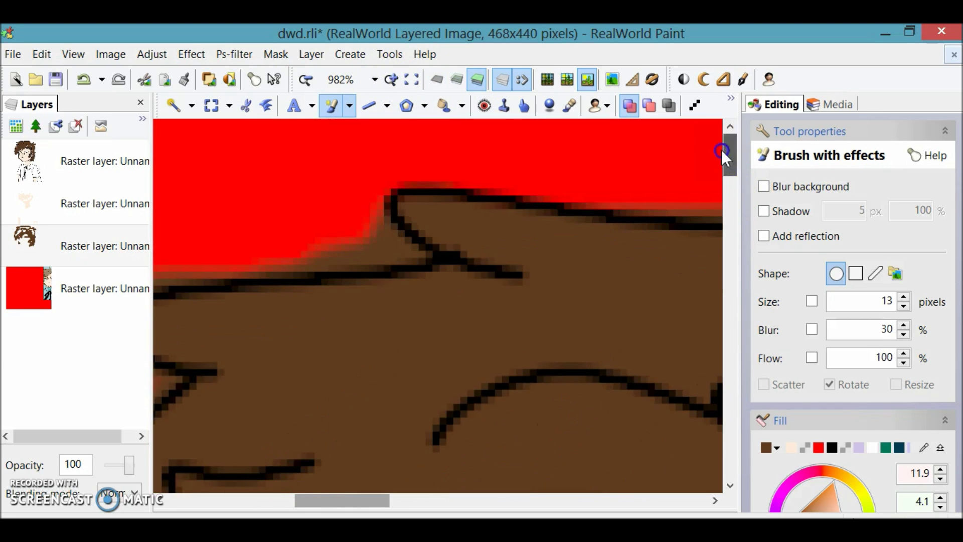
click(327, 104)
drag(344, 232, 407, 252)
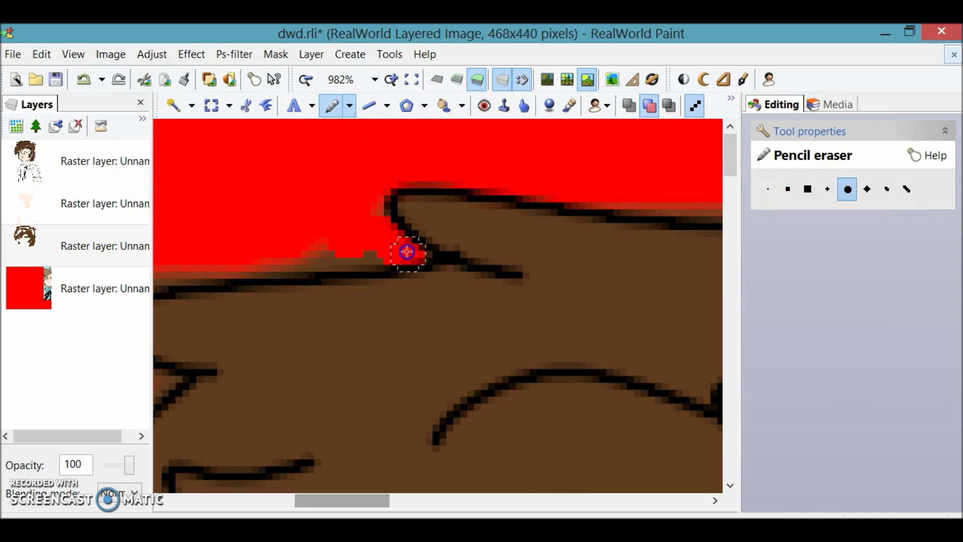
drag(372, 501, 325, 501)
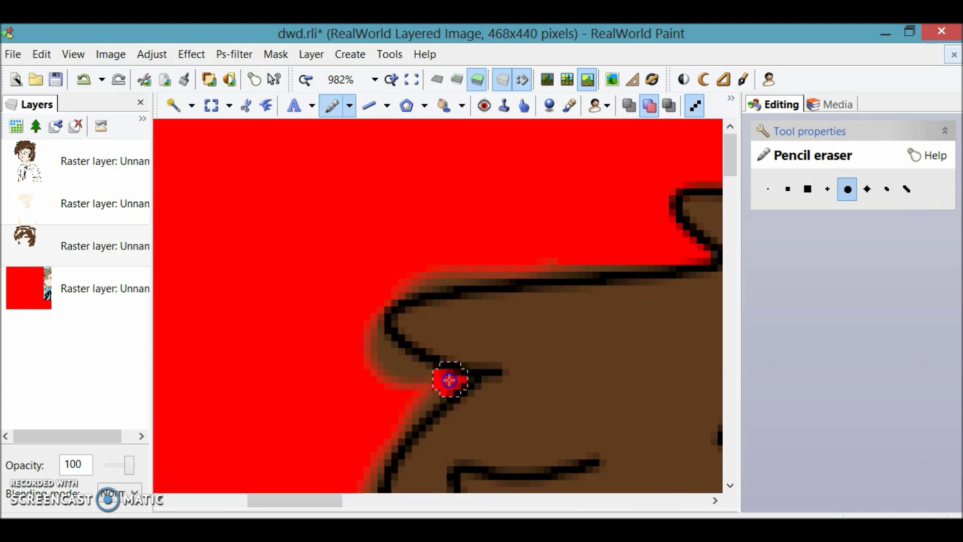
- Erase the overspill along the left hair edge below the tuft and repaint the nicked inner edge in brown with the Pencil
drag(731, 170, 731, 197)
drag(277, 398, 291, 370)
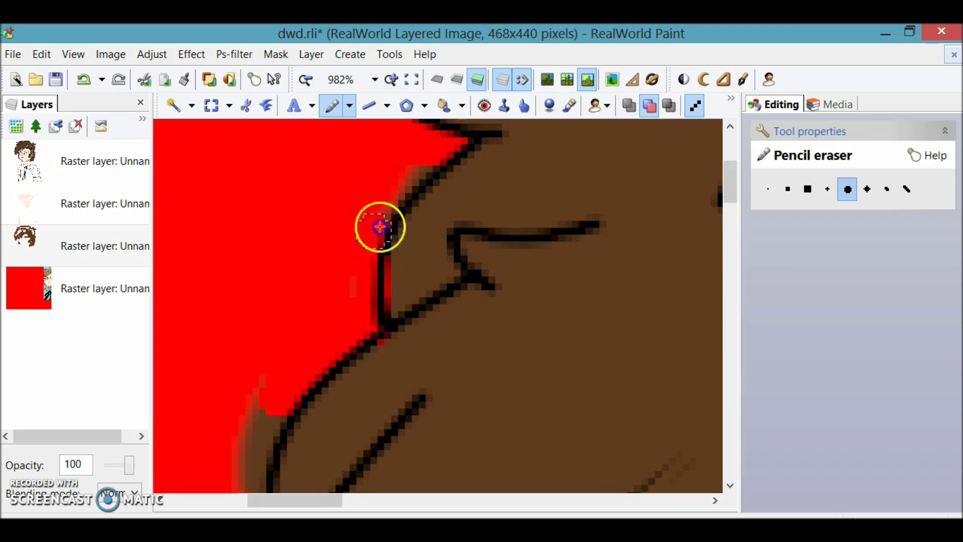
drag(380, 228, 424, 198)
click(349, 106)
click(351, 202)
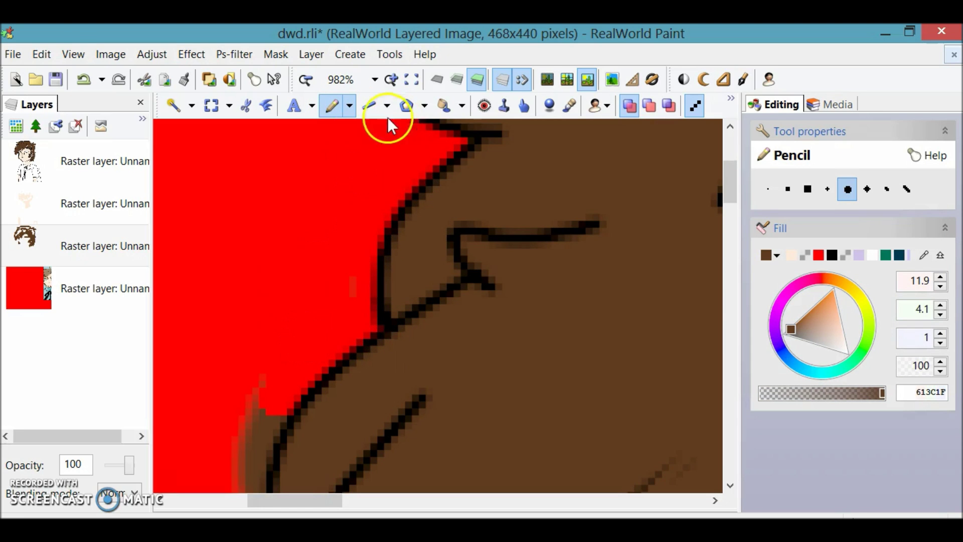
- Erase the brown overspill down the left side of the fringe and around its pointed tip
click(349, 105)
click(354, 221)
drag(333, 500, 308, 500)
drag(727, 183, 727, 211)
mouse_move(417, 319)
mouse_down()
mouse_move(389, 261)
mouse_move(415, 189)
mouse_up()
mouse_move(399, 301)
mouse_down()
mouse_move(410, 341)
mouse_move(378, 397)
mouse_up()
drag(733, 211, 733, 252)
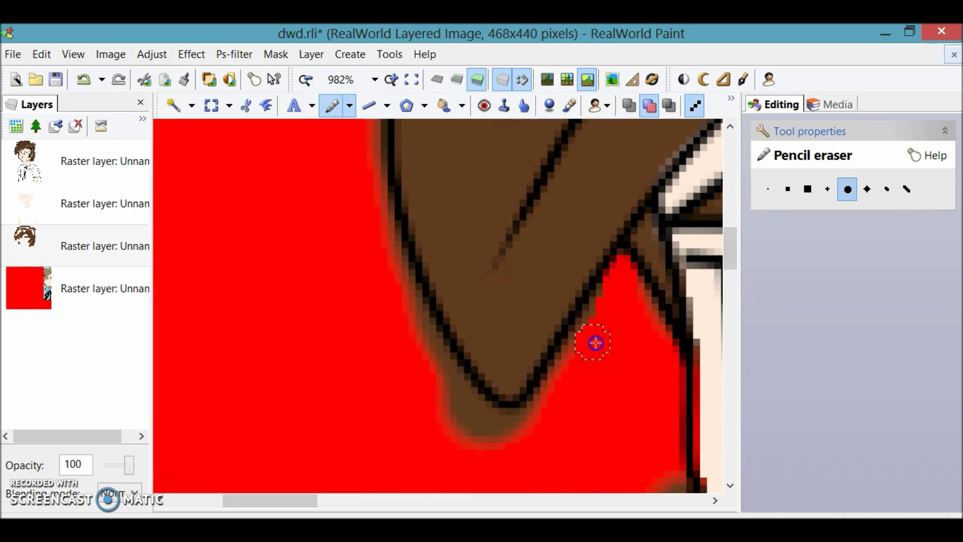
drag(548, 403, 524, 427)
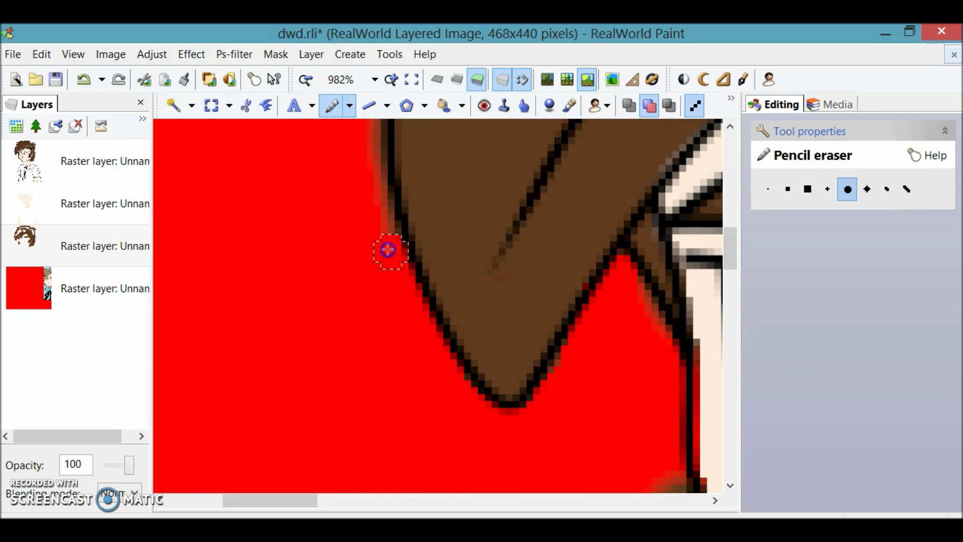
drag(730, 251, 731, 228)
drag(370, 298, 372, 395)
- Trim the overspill around the small lock beside the left cheek and repaint its erased spots in brown with the Pencil
mouse_move(261, 499)
mouse_down()
mouse_move(370, 494)
mouse_move(279, 497)
mouse_up()
drag(730, 226, 727, 269)
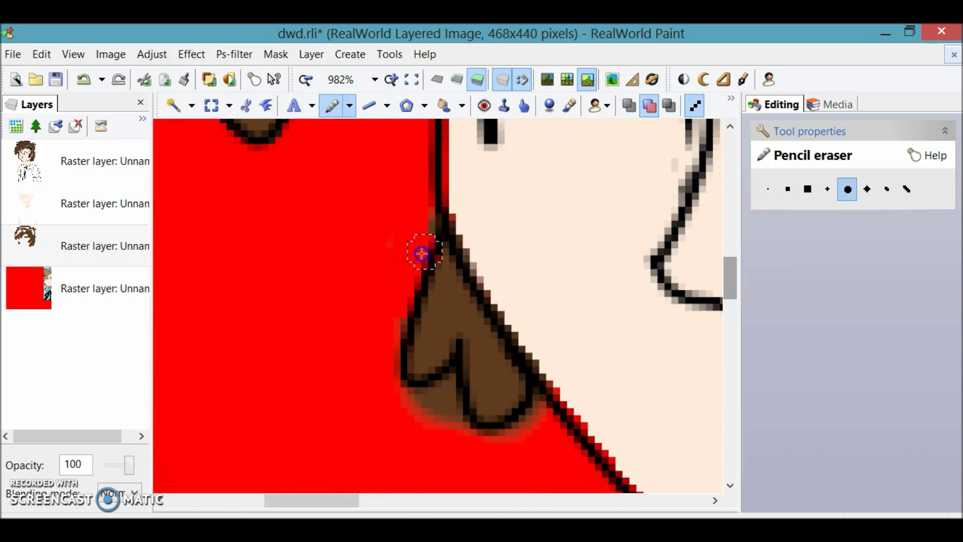
click(349, 105)
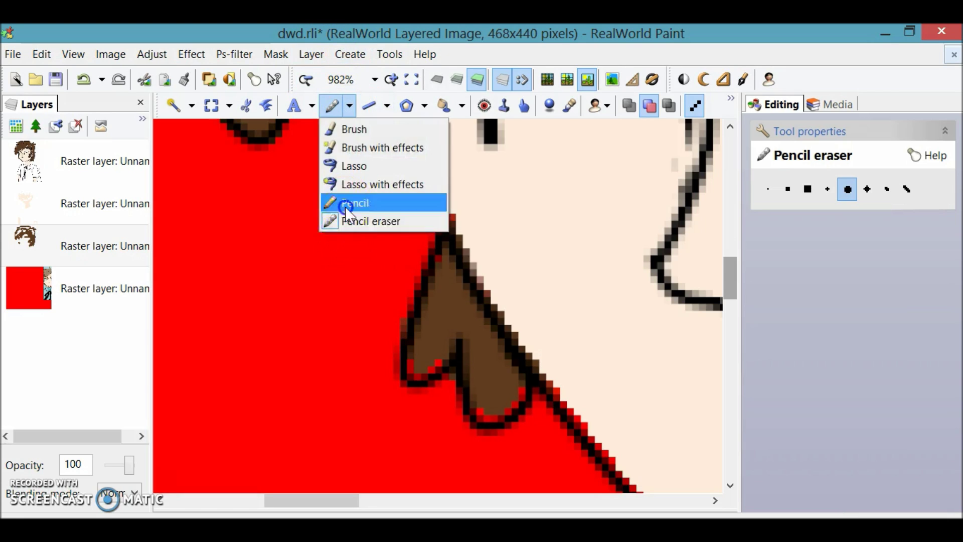
click(351, 200)
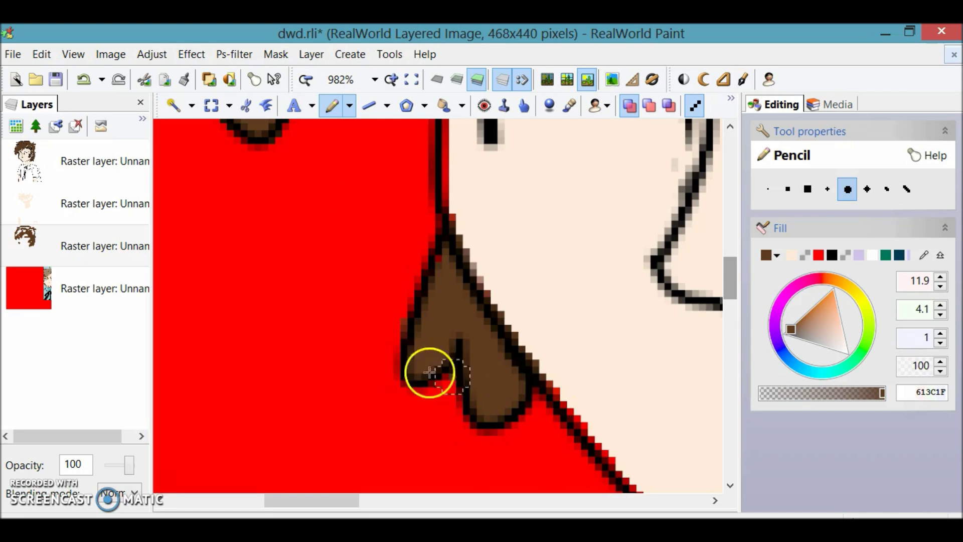
- Save the drawing
click(411, 79)
click(391, 80)
click(392, 80)
click(391, 80)
click(391, 80)
click(391, 80)
double_click(391, 80)
click(56, 80)
- Erase the brown overspill above the outline along the crown of the hair with the Pencil eraser
drag(726, 317, 725, 155)
click(349, 105)
click(358, 221)
mouse_move(356, 238)
mouse_down()
mouse_move(237, 239)
mouse_move(338, 236)
mouse_move(490, 261)
mouse_move(620, 355)
mouse_move(581, 331)
mouse_move(680, 467)
mouse_up()
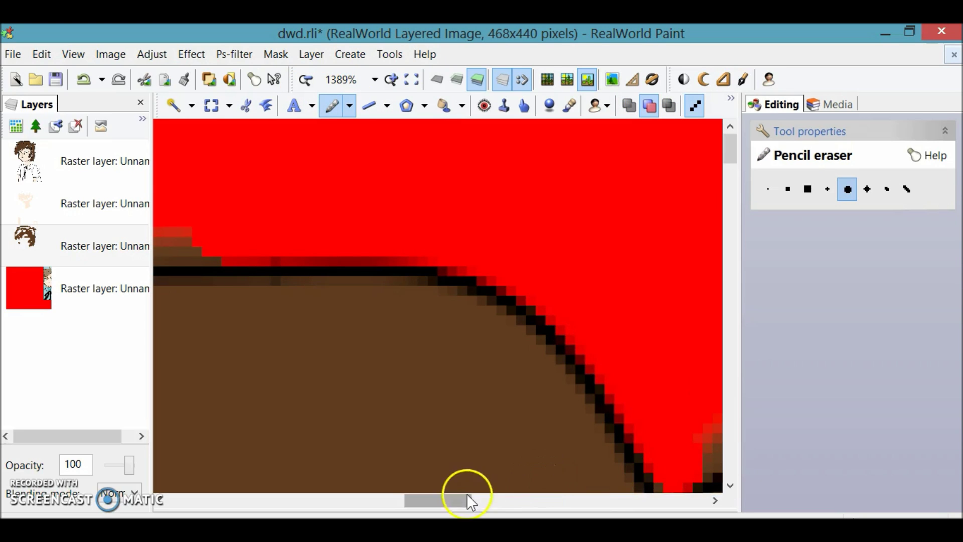
drag(470, 500, 420, 489)
drag(543, 246, 340, 242)
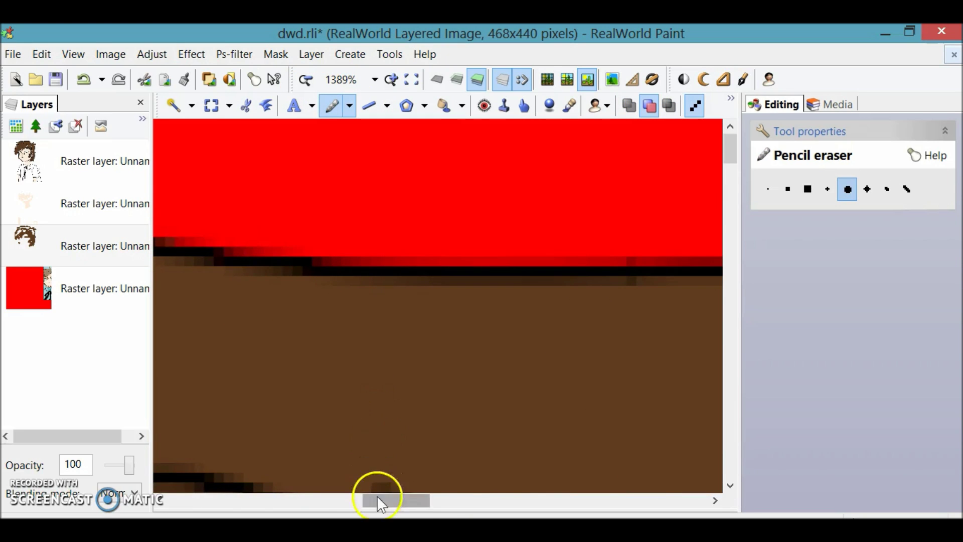
- Erase the overspill around the upper-right hair tufts and repaint the nicked edge beneath the outline in brown
drag(380, 502, 454, 502)
drag(730, 145, 730, 155)
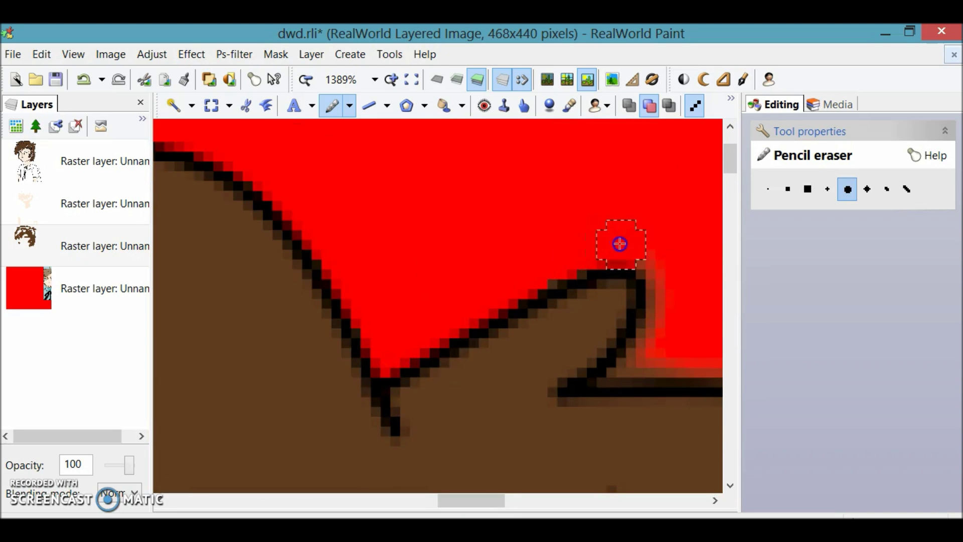
mouse_move(477, 500)
mouse_down()
mouse_move(523, 500)
mouse_move(503, 500)
mouse_up()
mouse_move(457, 360)
mouse_down()
mouse_move(491, 359)
mouse_move(630, 432)
mouse_move(640, 494)
mouse_up()
click(349, 107)
click(347, 129)
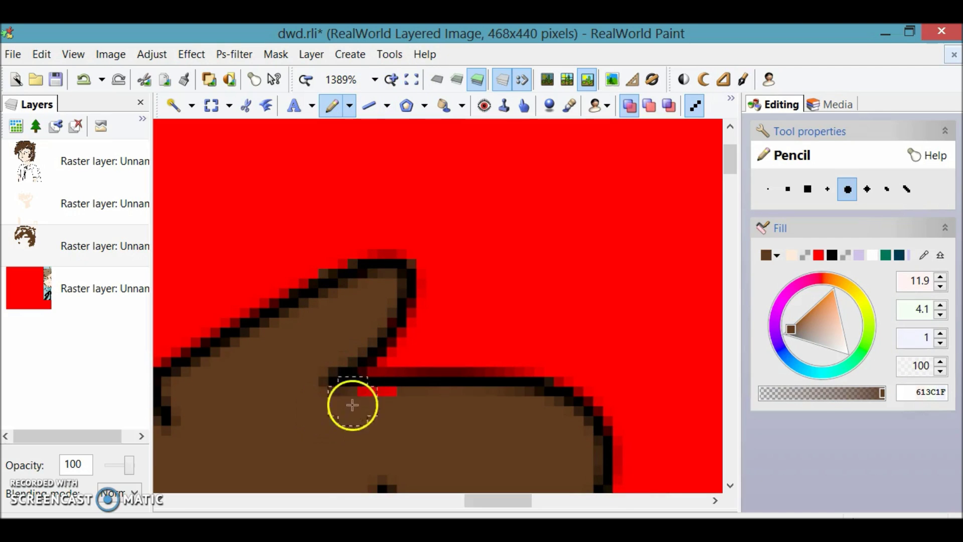
- Erase the overspill just below the rounded upper-right tuft and switch to the Pencil for brown touch-ups
drag(731, 158, 731, 183)
click(337, 105)
drag(656, 157, 563, 269)
click(350, 106)
click(351, 201)
- Erase the overspill further down the right hair edge and repaint the missing brown areas inside the outline
click(349, 105)
click(351, 219)
drag(731, 180, 734, 215)
mouse_move(630, 368)
mouse_down()
mouse_move(606, 367)
mouse_move(510, 253)
mouse_move(624, 333)
mouse_up()
drag(730, 226, 731, 258)
click(350, 105)
click(351, 200)
drag(501, 221, 496, 341)
- Erase the overspill under the hair locks at the nape and repaint the gaps at their tips in brown
click(349, 106)
click(357, 221)
drag(498, 500, 493, 501)
drag(730, 262, 732, 290)
click(456, 299)
click(308, 381)
drag(458, 501, 423, 502)
drag(730, 288, 731, 299)
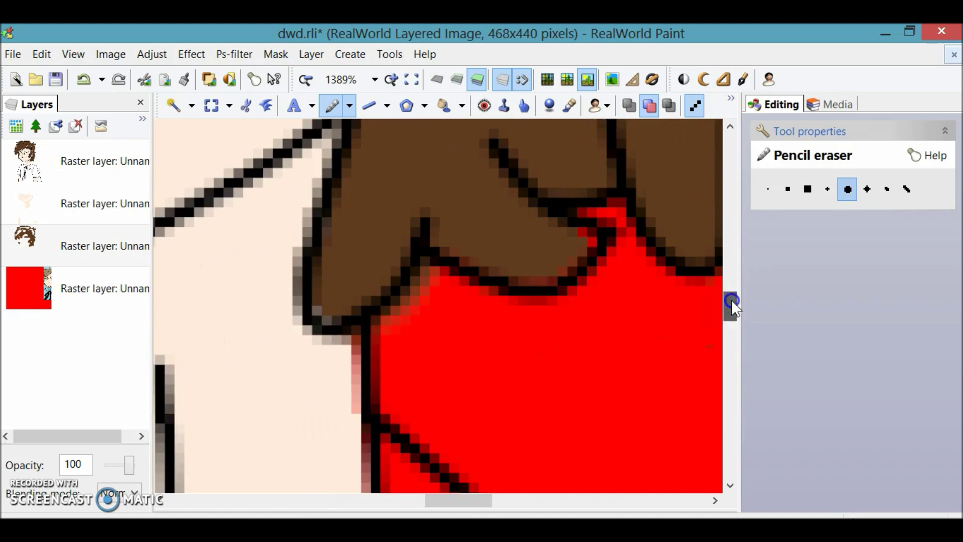
click(348, 100)
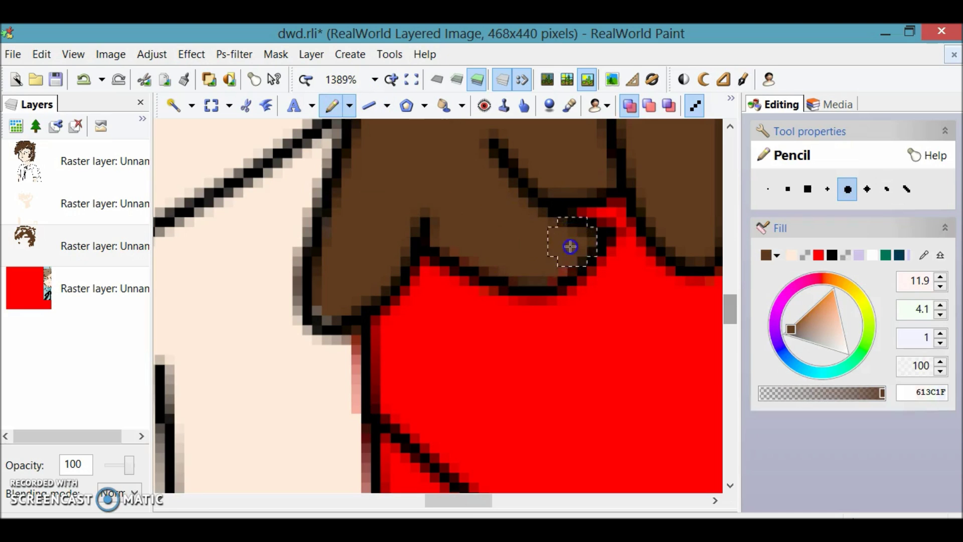
- Touch up the brown in the locks behind the ear and the strand at the temple, and save the drawing
drag(463, 500, 482, 500)
drag(732, 315, 732, 267)
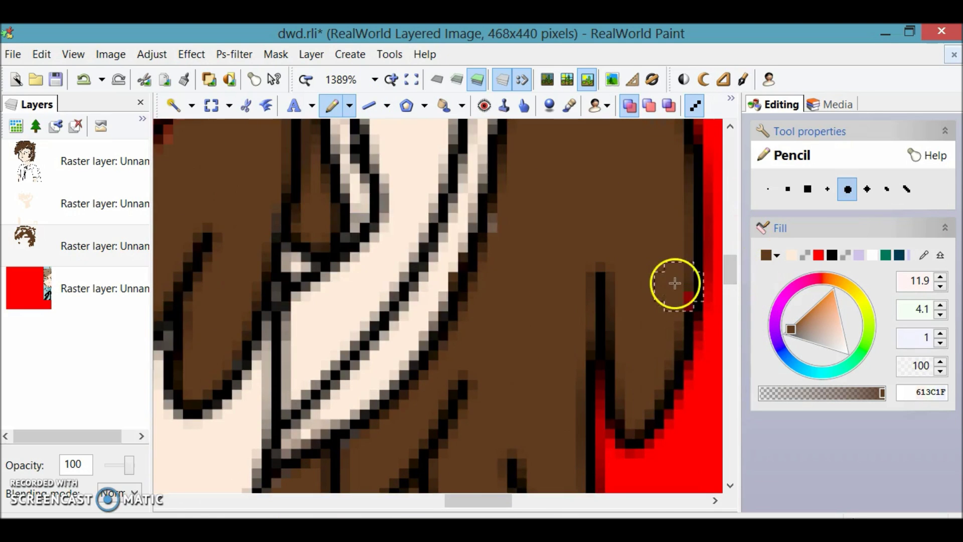
drag(475, 500, 453, 500)
drag(731, 278, 730, 252)
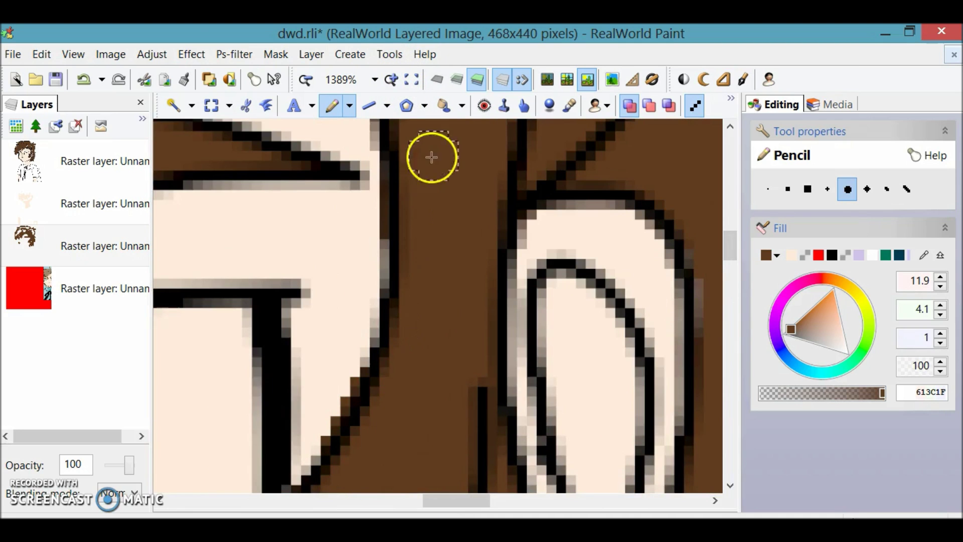
click(412, 79)
click(55, 80)
- Sample the reference shirt's light blue and flood fill the shirt, sleeves, cuffs, collar and tie clip on the line-art layer
click(924, 256)
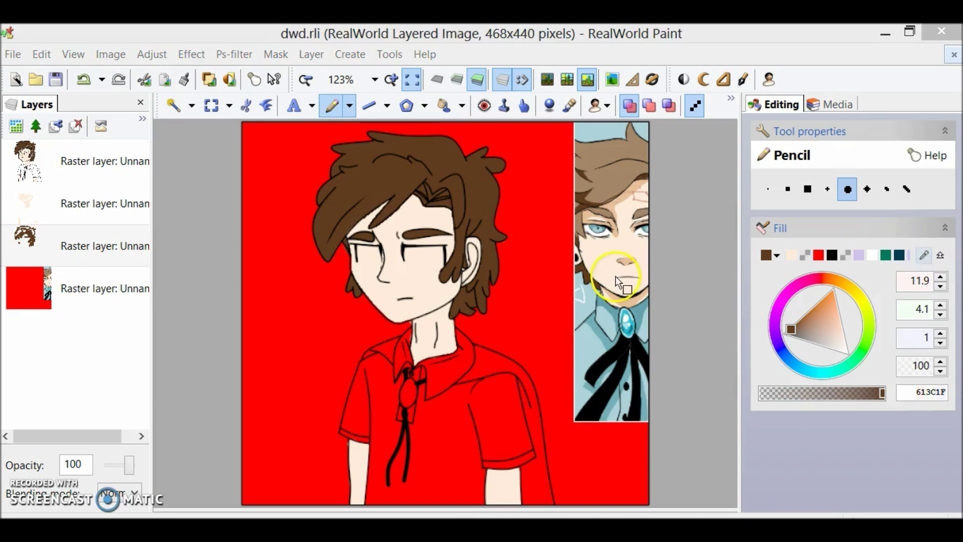
click(606, 321)
click(97, 166)
click(444, 105)
click(400, 449)
click(445, 360)
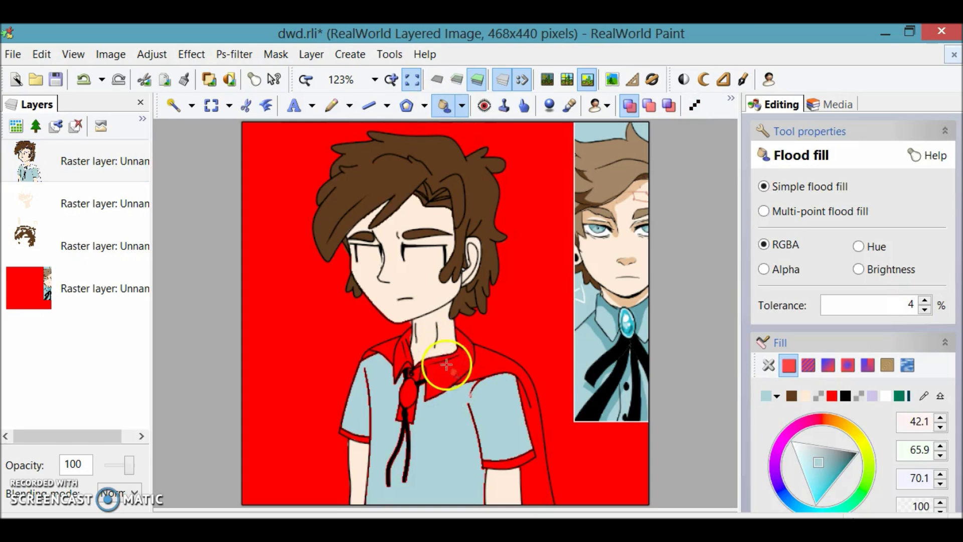
click(391, 79)
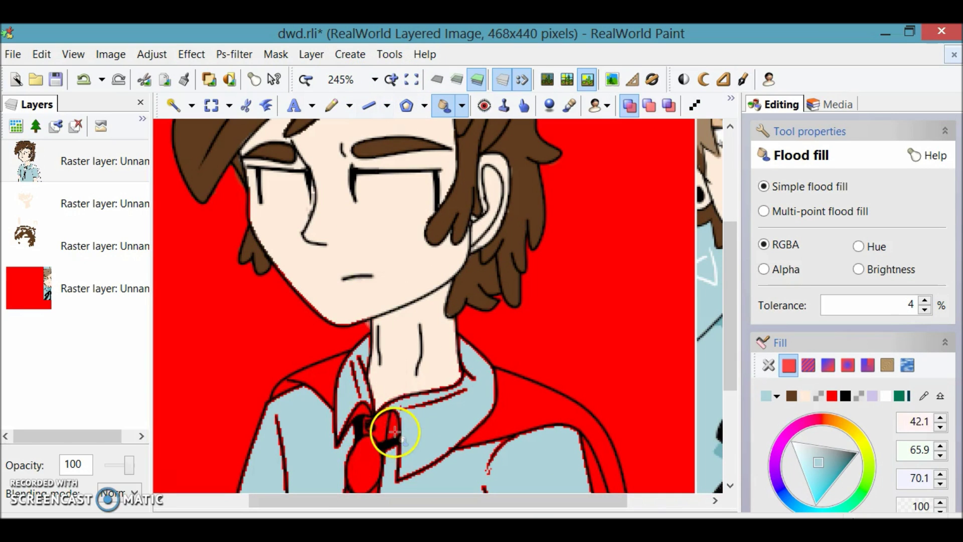
drag(731, 297, 731, 384)
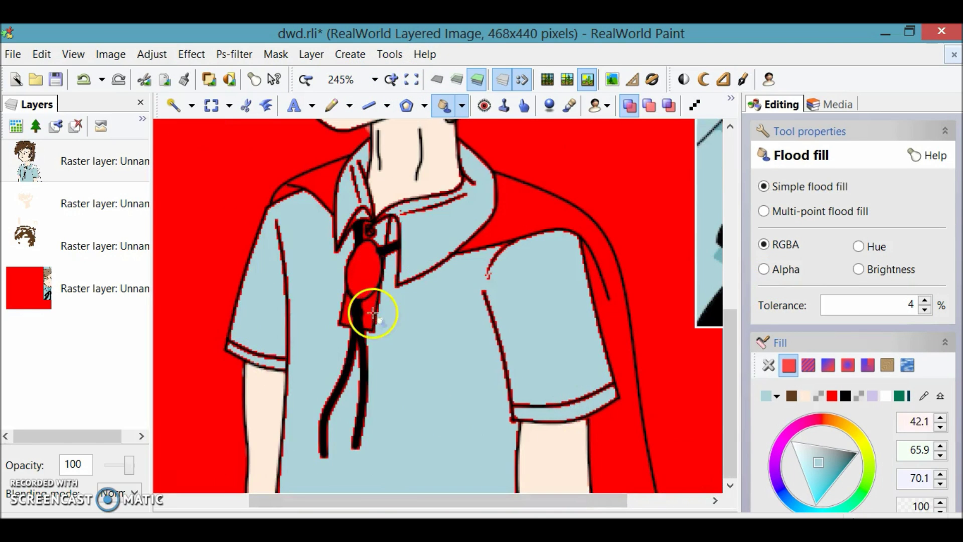
- Add a raster layer directly above the red background layer and brush light blue beneath the collar's neckline with Brush with effects
click(16, 125)
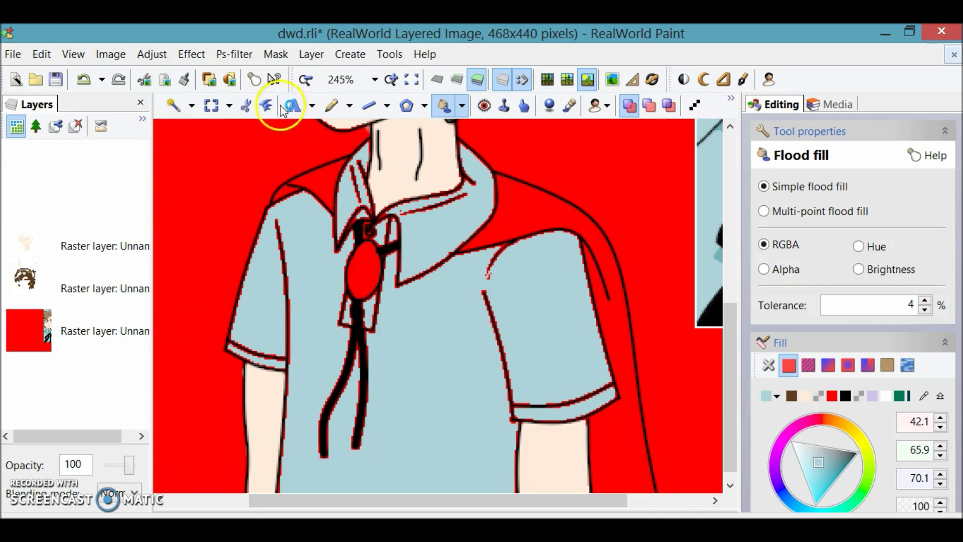
click(167, 152)
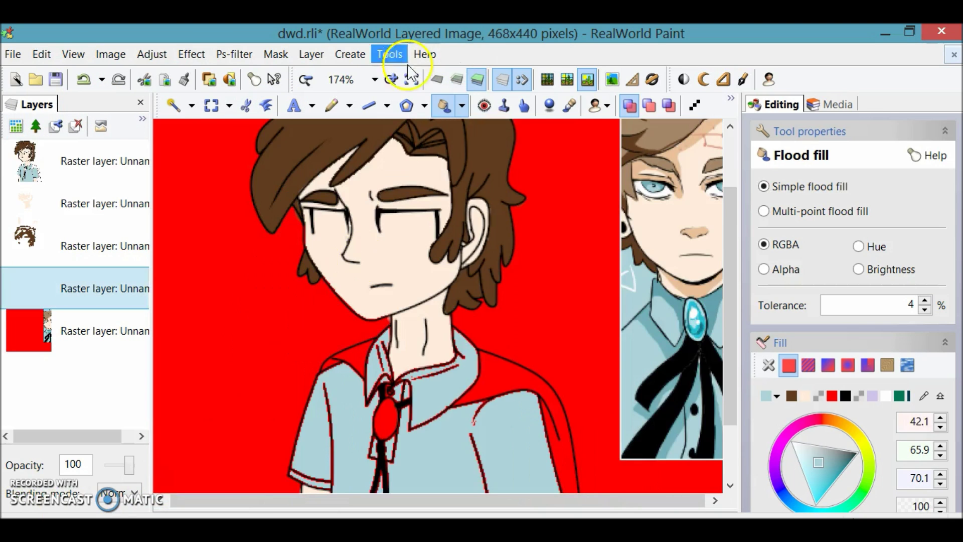
key(ctrl+plus)
key(ctrl+plus)
key(ctrl+plus)
click(349, 106)
click(356, 146)
drag(444, 483, 373, 485)
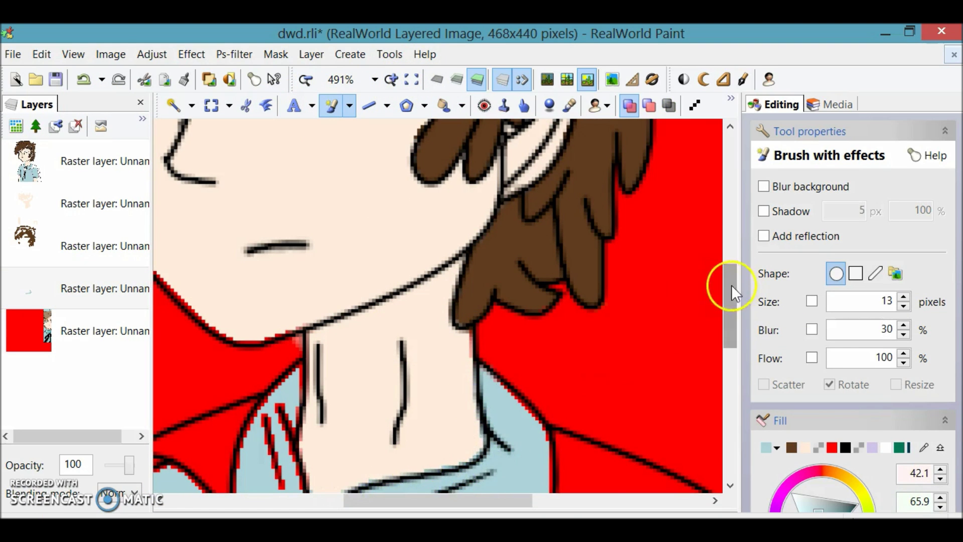
- Brush light blue over the red fringes along the outlines of both collar flaps
drag(733, 293, 733, 326)
drag(338, 371, 311, 409)
mouse_move(308, 361)
mouse_down()
mouse_move(246, 344)
mouse_move(231, 453)
mouse_up()
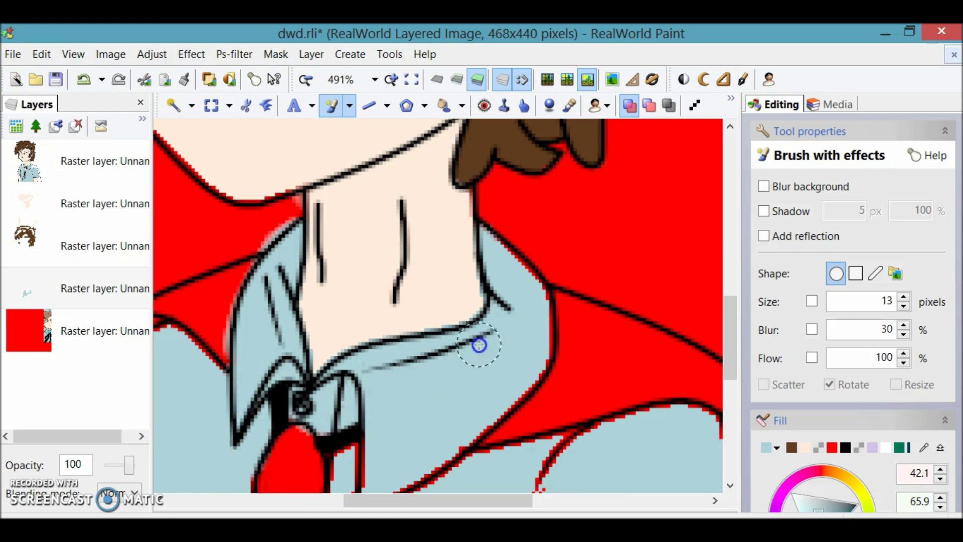
mouse_move(503, 261)
mouse_down()
mouse_move(425, 473)
mouse_move(376, 490)
mouse_up()
- Brush light blue over the red fringes around the lower collar edge, the tie clip and the hanging tie cords
drag(731, 324, 731, 376)
drag(352, 208, 331, 332)
drag(251, 301, 283, 339)
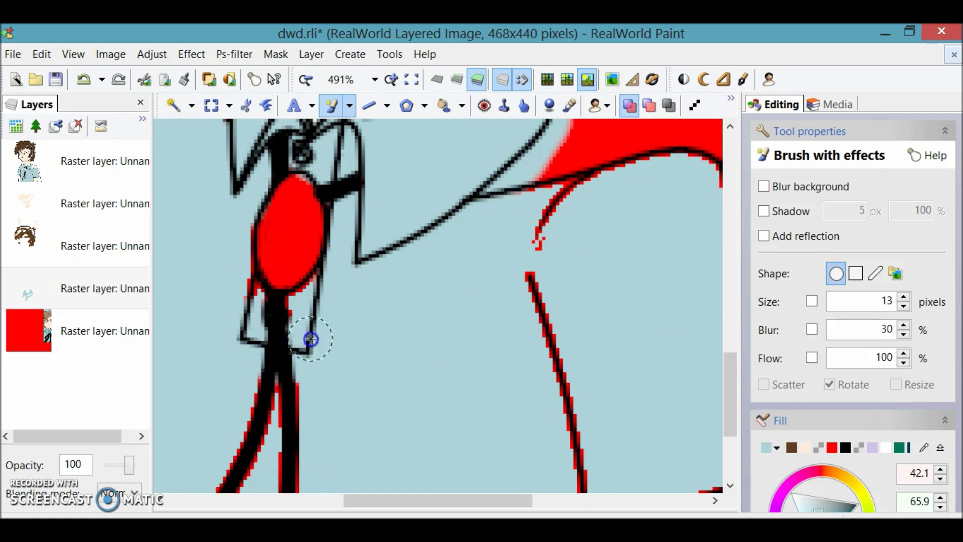
drag(323, 281, 241, 289)
drag(266, 408, 284, 501)
drag(222, 344, 267, 263)
- Brush light blue along the outlines of the left sleeve, its cuff and the left shoulder
drag(365, 503, 286, 503)
drag(371, 234, 361, 503)
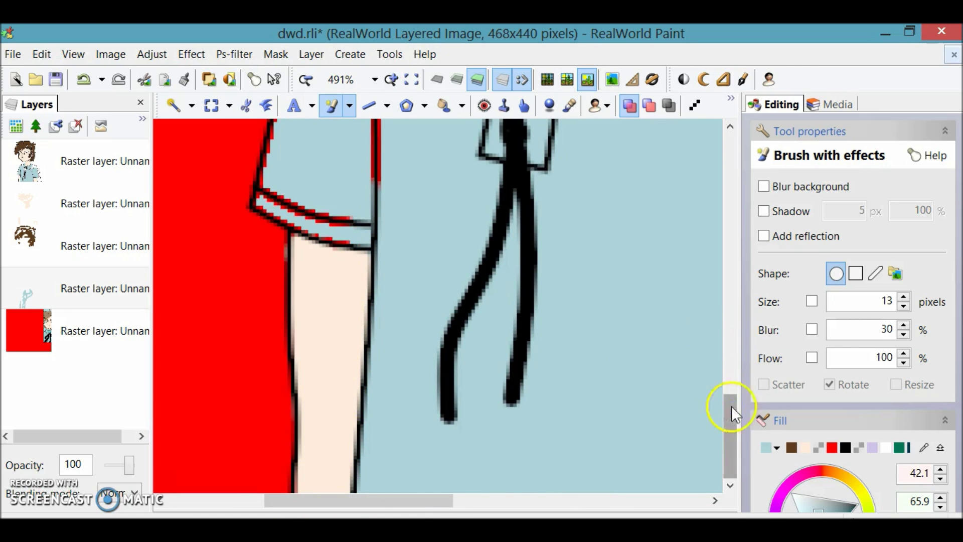
drag(732, 414, 733, 368)
mouse_move(378, 366)
mouse_down()
mouse_move(318, 230)
mouse_move(360, 439)
mouse_up()
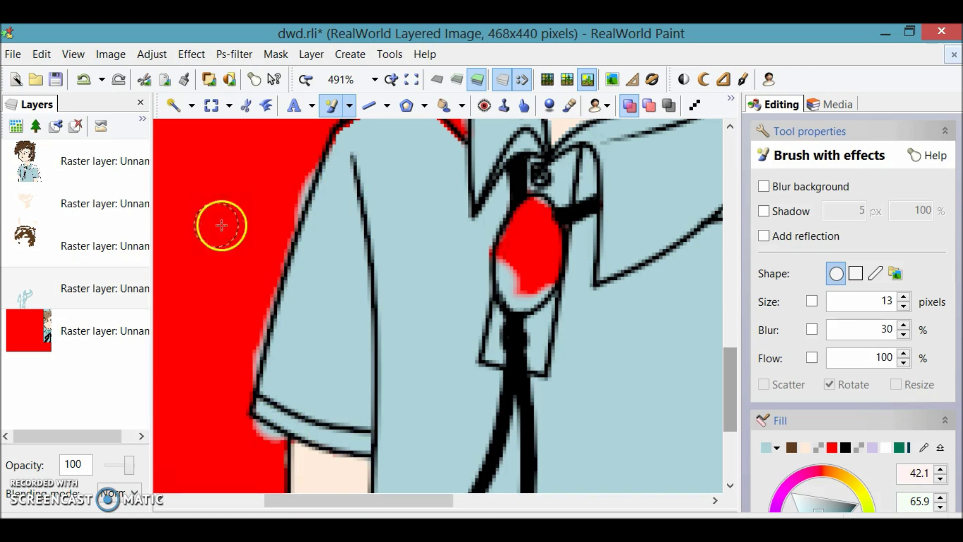
drag(735, 383, 735, 344)
mouse_move(329, 326)
mouse_down()
mouse_move(436, 314)
mouse_move(425, 287)
mouse_up()
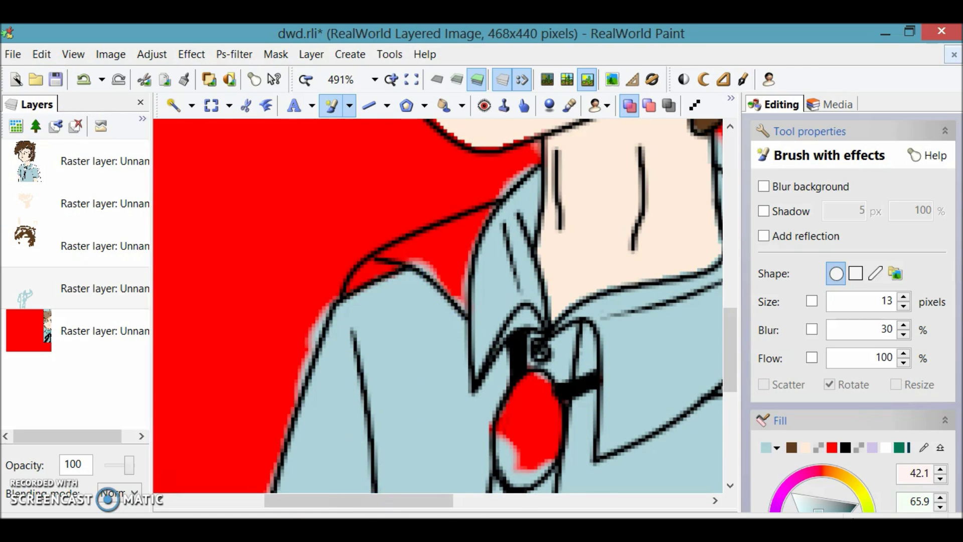
- Brush light blue along the outlines of the right shoulder, right sleeve and its cuff, and save the image
drag(359, 504, 426, 503)
drag(366, 504, 418, 503)
mouse_move(433, 427)
mouse_down()
mouse_move(495, 383)
mouse_move(402, 407)
mouse_up()
mouse_move(734, 334)
mouse_down()
mouse_move(737, 415)
mouse_move(734, 392)
mouse_up()
mouse_move(416, 221)
mouse_down()
mouse_move(441, 299)
mouse_move(667, 408)
mouse_move(610, 458)
mouse_move(661, 361)
mouse_move(584, 108)
mouse_up()
mouse_move(734, 413)
mouse_down()
mouse_move(753, 394)
mouse_move(735, 437)
mouse_up()
drag(475, 397, 468, 477)
click(349, 106)
click(56, 80)
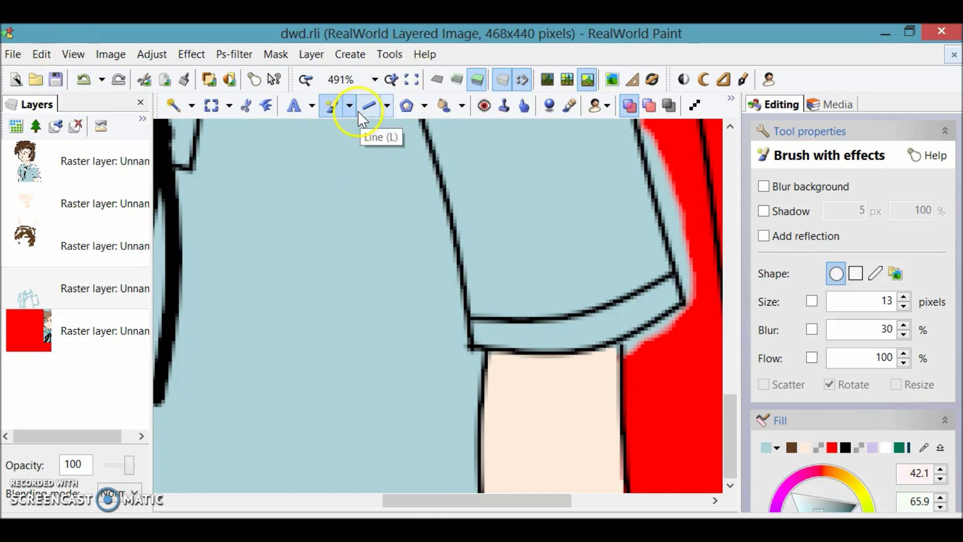
- Erase the light blue spill around the right sleeve's cuff with the Pencil eraser
click(350, 107)
click(352, 221)
click(392, 80)
drag(419, 501, 481, 501)
drag(445, 368, 528, 324)
click(393, 80)
drag(594, 337, 633, 322)
- Erase the light blue spill along the outer edge of the right sleeve up to the shoulder
drag(731, 438, 732, 422)
mouse_move(566, 268)
mouse_down()
mouse_move(595, 327)
mouse_move(632, 469)
mouse_up()
drag(728, 429, 728, 415)
mouse_move(503, 167)
mouse_down()
mouse_move(565, 417)
mouse_move(588, 431)
mouse_up()
drag(568, 297, 618, 493)
drag(731, 415, 731, 393)
mouse_move(424, 142)
mouse_down()
mouse_move(466, 263)
mouse_move(497, 408)
mouse_up()
drag(731, 385, 727, 360)
mouse_move(311, 151)
mouse_down()
mouse_move(366, 172)
mouse_move(339, 221)
mouse_move(387, 302)
mouse_move(314, 272)
mouse_move(254, 273)
mouse_up()
- Erase the light blue spill in the narrow cape gap between the right collar flap and shoulder, and repaint over-erased pixels with the Pencil
click(349, 105)
click(346, 200)
drag(721, 352, 722, 359)
drag(521, 505, 462, 510)
click(349, 105)
click(347, 216)
mouse_move(205, 321)
mouse_down()
mouse_move(207, 329)
mouse_move(536, 223)
mouse_move(445, 222)
mouse_move(299, 273)
mouse_move(374, 198)
mouse_move(397, 108)
mouse_up()
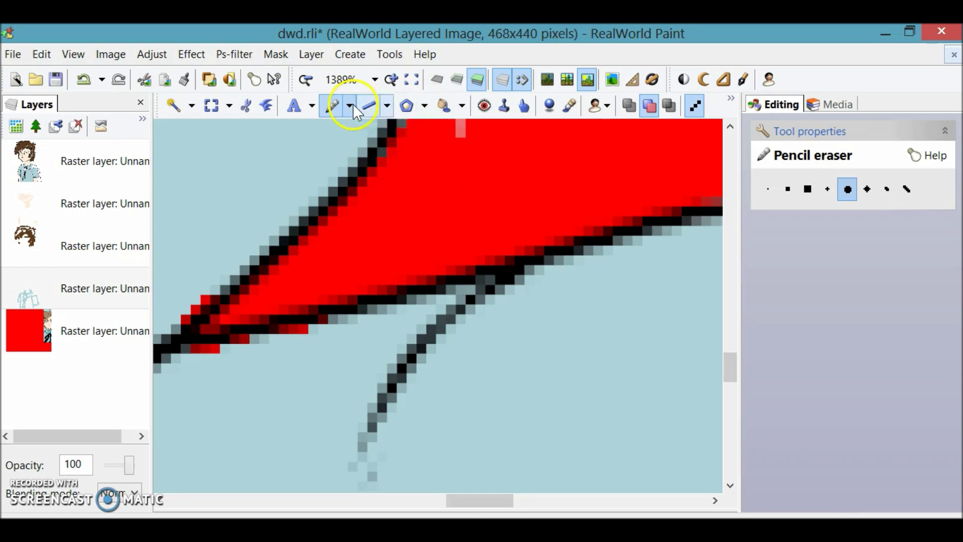
click(349, 105)
click(346, 200)
- Erase the light blue spill beside the right collar's rounded outer edge, repaint over-erased pixels with the Pencil, and save
mouse_move(477, 502)
mouse_down()
mouse_move(430, 502)
mouse_move(471, 500)
mouse_up()
drag(728, 363, 727, 341)
click(351, 106)
click(369, 220)
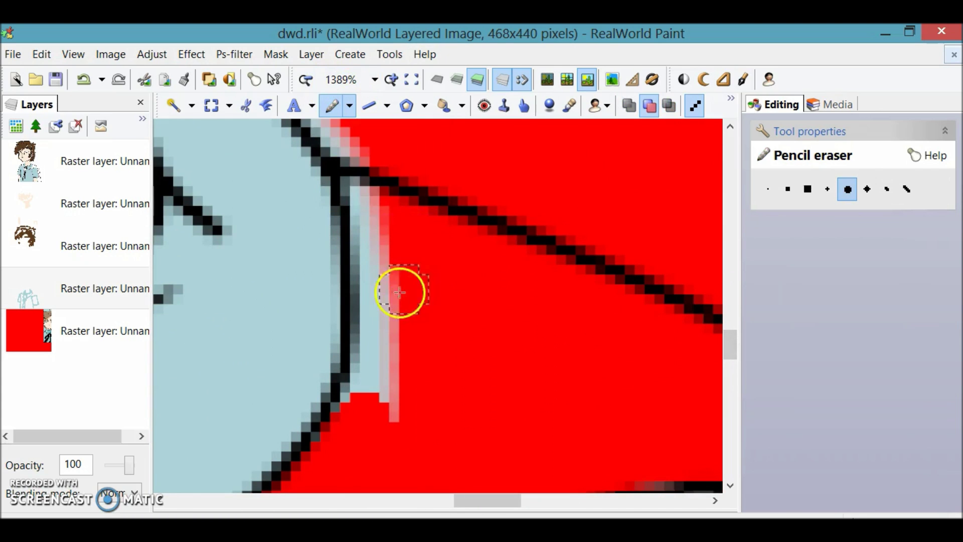
drag(375, 269, 361, 395)
click(349, 105)
click(346, 200)
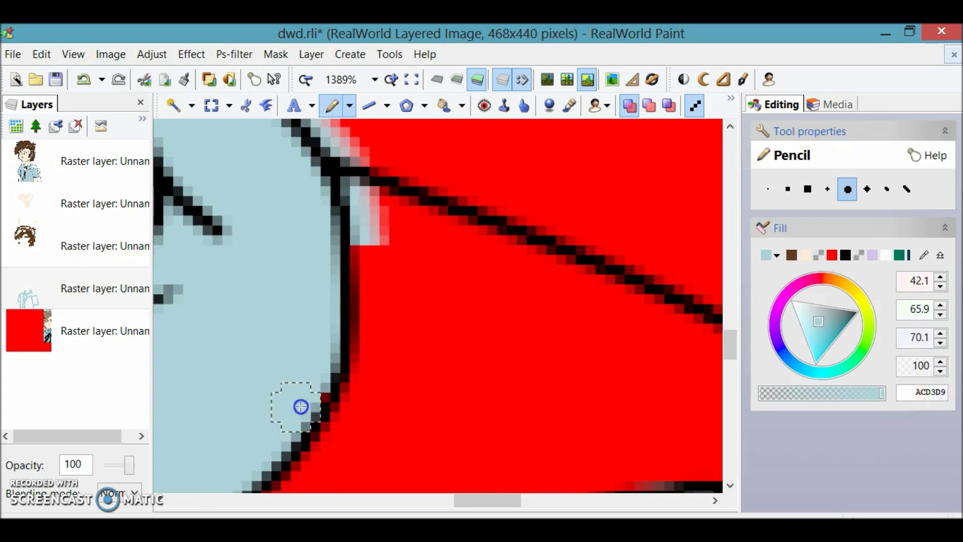
click(350, 105)
click(361, 217)
drag(370, 230, 354, 168)
click(56, 79)
- Erase the light blue spill along the right collar's upper edge up to the neck below the hair
drag(732, 345, 732, 330)
drag(488, 500, 462, 500)
mouse_move(581, 314)
mouse_down()
mouse_move(459, 203)
mouse_move(399, 176)
mouse_up()
scroll(715, 324, up, 3)
drag(365, 241, 357, 312)
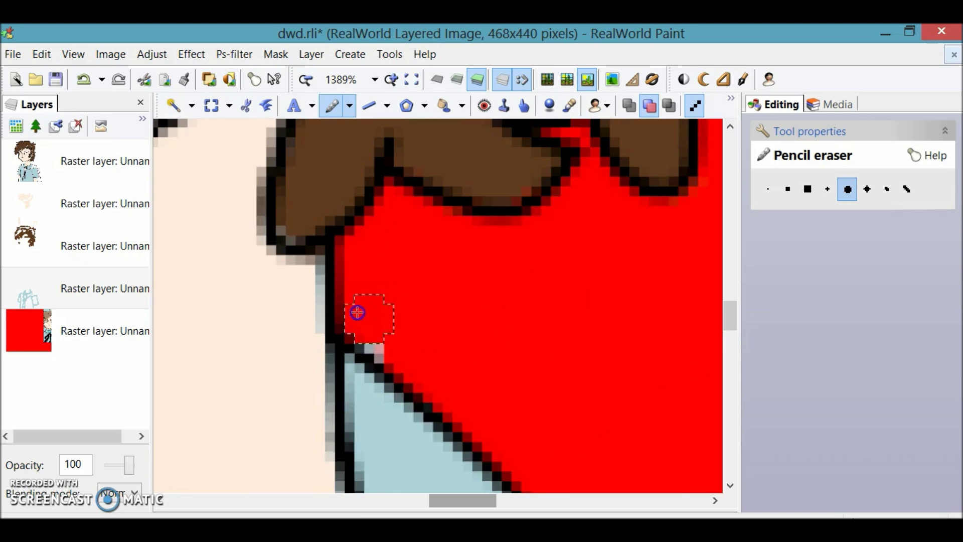
- On the shirt layer, erase the light blue spill around the cape gap beside the left collar, repaint over-erased pixels, and save
drag(446, 501, 360, 515)
mouse_move(553, 326)
mouse_down()
mouse_move(517, 343)
mouse_move(462, 406)
mouse_up()
click(123, 210)
scroll(731, 325, down, 5)
click(101, 289)
mouse_move(359, 427)
mouse_down()
mouse_move(369, 316)
mouse_move(441, 138)
mouse_up()
click(349, 105)
click(351, 202)
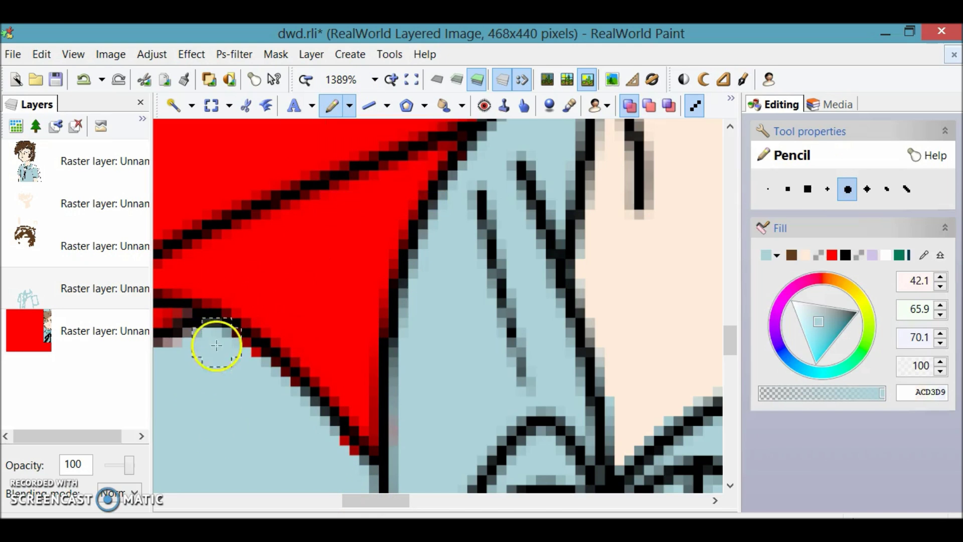
click(56, 79)
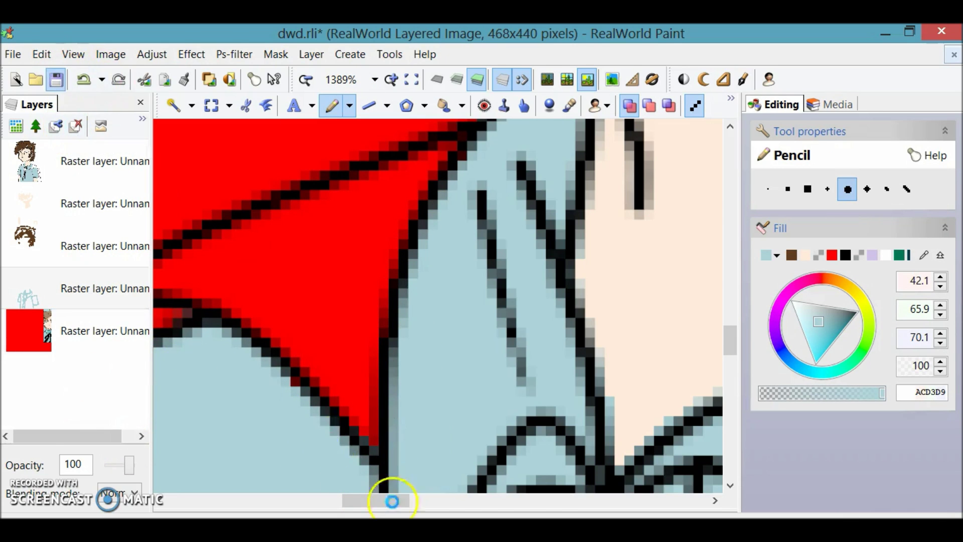
- Erase the light blue spill outside the left shoulder and the upper left sleeve with the Pencil eraser
drag(389, 501, 345, 500)
drag(730, 336, 730, 346)
click(349, 105)
click(352, 217)
mouse_move(370, 260)
mouse_down()
mouse_move(303, 387)
mouse_move(270, 486)
mouse_up()
drag(730, 348, 730, 375)
drag(268, 194, 185, 479)
- Erase the light blue spill outside the lower left sleeve and its cuff, fit the image to the window, and save
drag(360, 502, 327, 502)
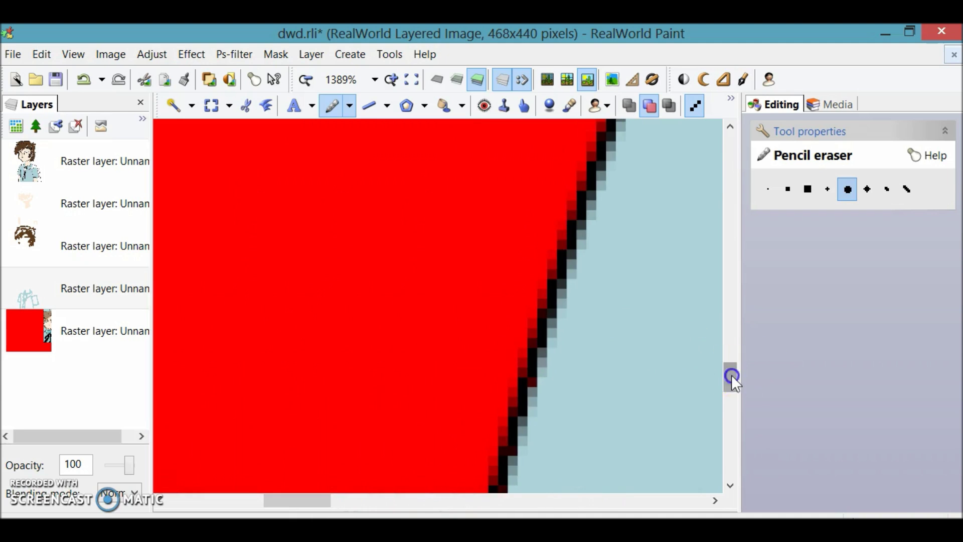
drag(731, 376, 731, 409)
mouse_move(512, 455)
mouse_down()
mouse_move(413, 370)
mouse_move(439, 165)
mouse_up()
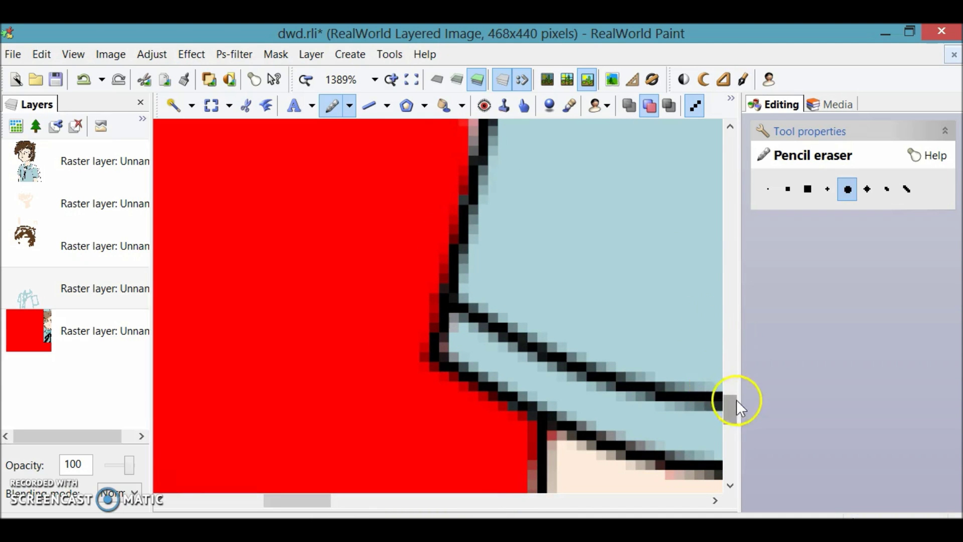
drag(734, 399, 733, 378)
drag(473, 375, 464, 416)
click(411, 79)
click(56, 80)
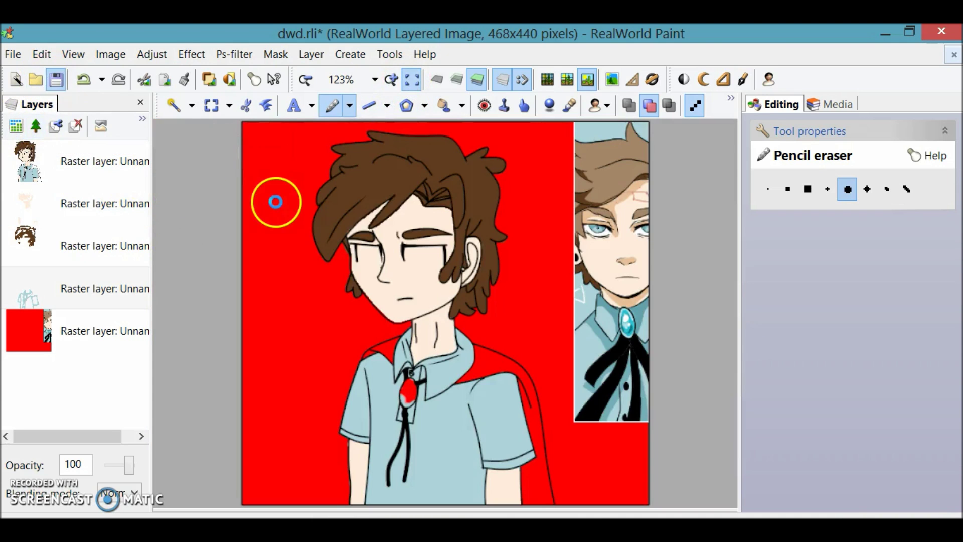
- On the line-art layer, set up Flood fill by sampling the gem in the reference picture and adjusting the colour to teal 28D4C2
click(76, 158)
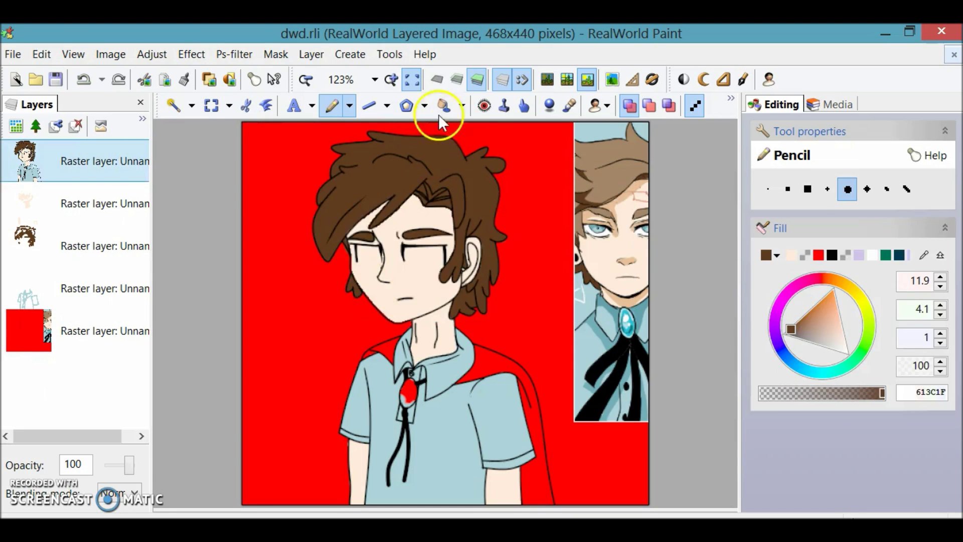
click(444, 106)
click(391, 80)
click(391, 79)
click(391, 80)
drag(400, 503, 539, 502)
click(923, 395)
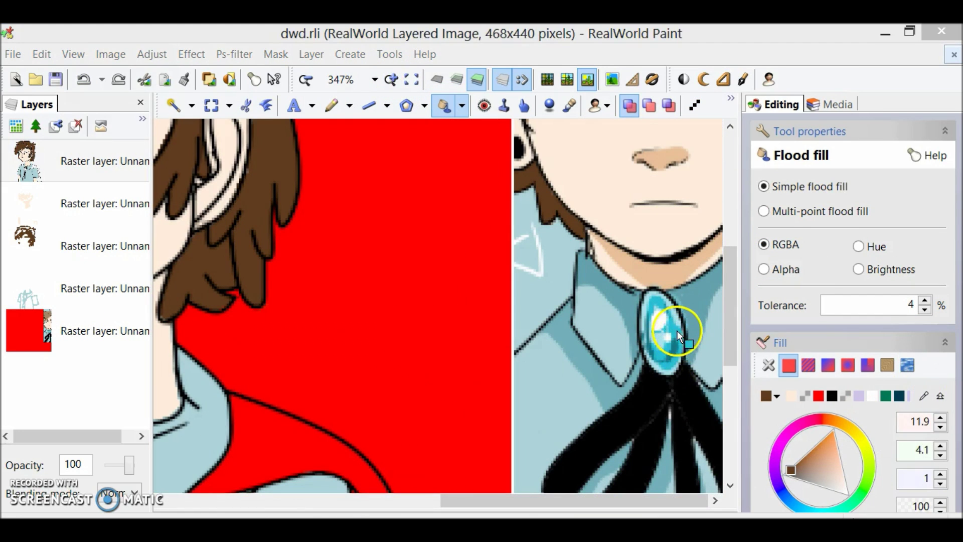
click(677, 330)
click(852, 131)
click(834, 329)
- Flood-fill the oval gem of the character's tie clip with the teal colour
drag(501, 507, 302, 503)
scroll(709, 280, down, 5)
click(366, 270)
- On the shirt layer, pencil teal over the red fringes inside the gem's outline and save the image
click(69, 281)
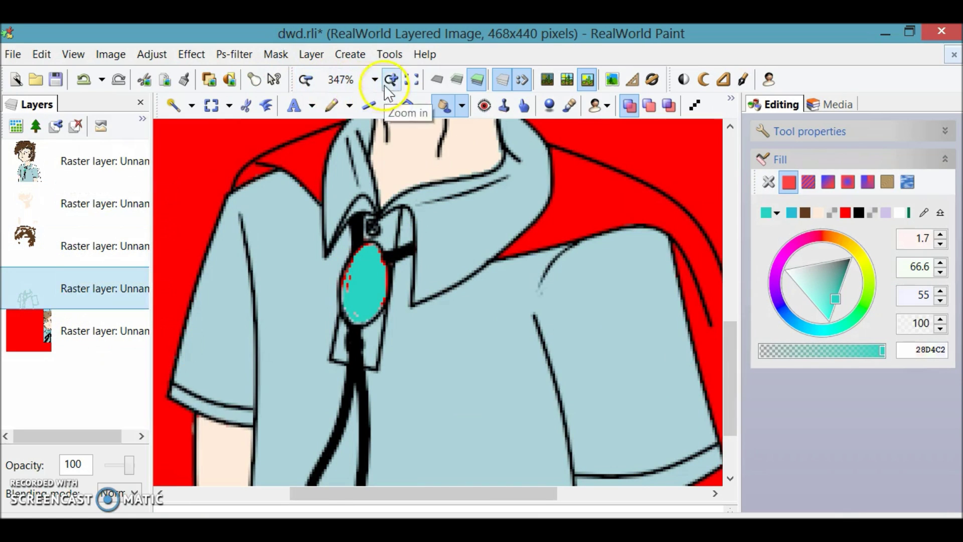
click(391, 80)
click(332, 105)
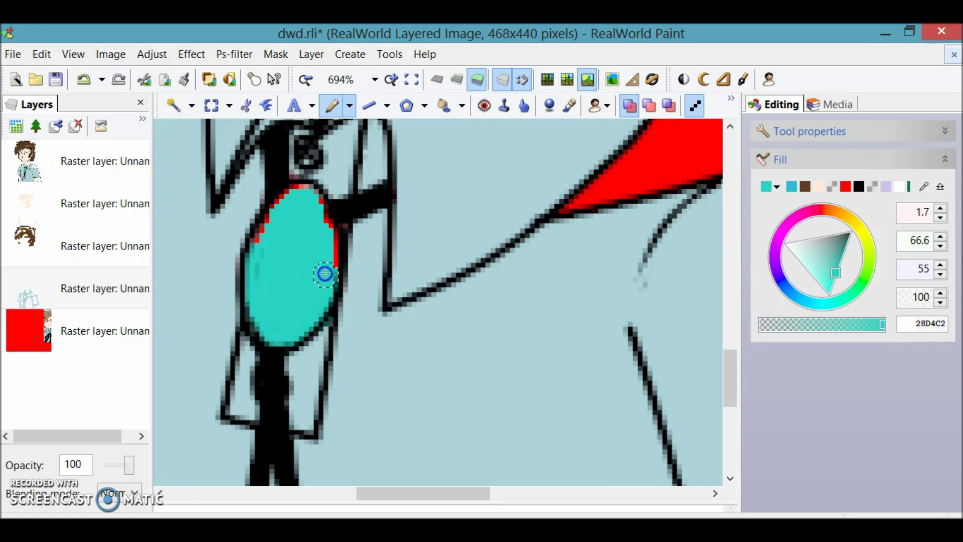
click(411, 80)
click(56, 79)
- Flood-fill the cape on both sides of the collar with grey 5C5C5C, adjusted from the black sampled from the reference picture
click(444, 106)
click(924, 213)
click(613, 357)
drag(809, 272, 844, 253)
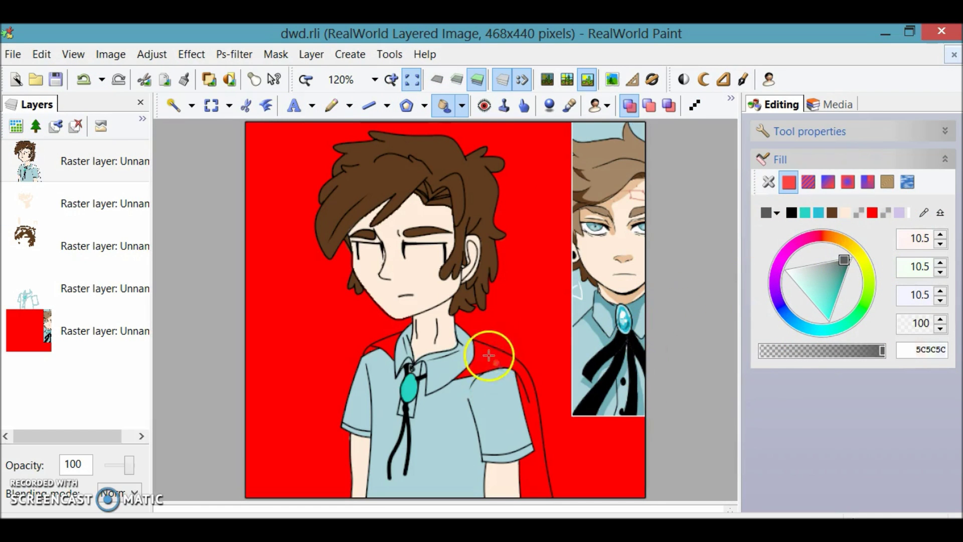
click(489, 355)
click(387, 345)
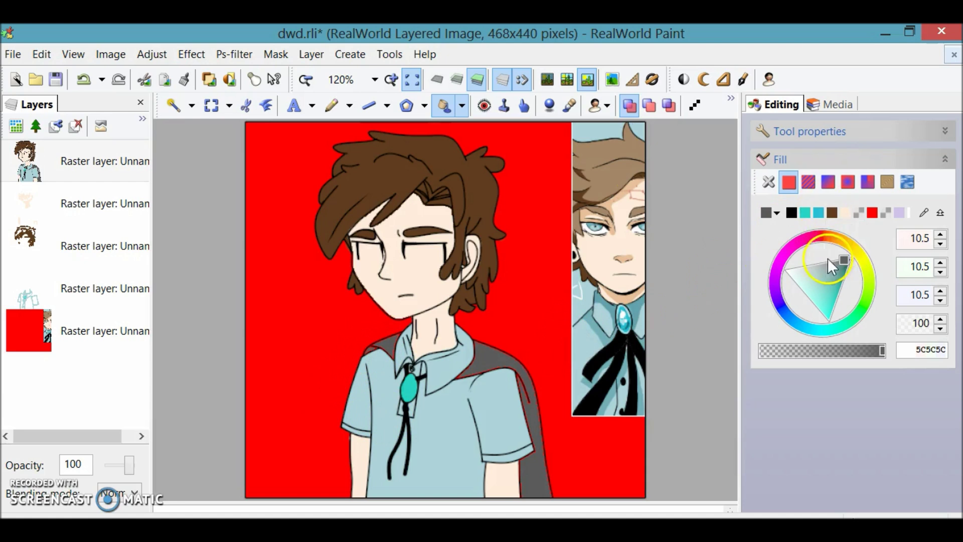
- Flood-fill the cape with dark grey 252525, undo the unwanted last fill, and save the image
drag(744, 257, 589, 259)
drag(770, 258, 769, 258)
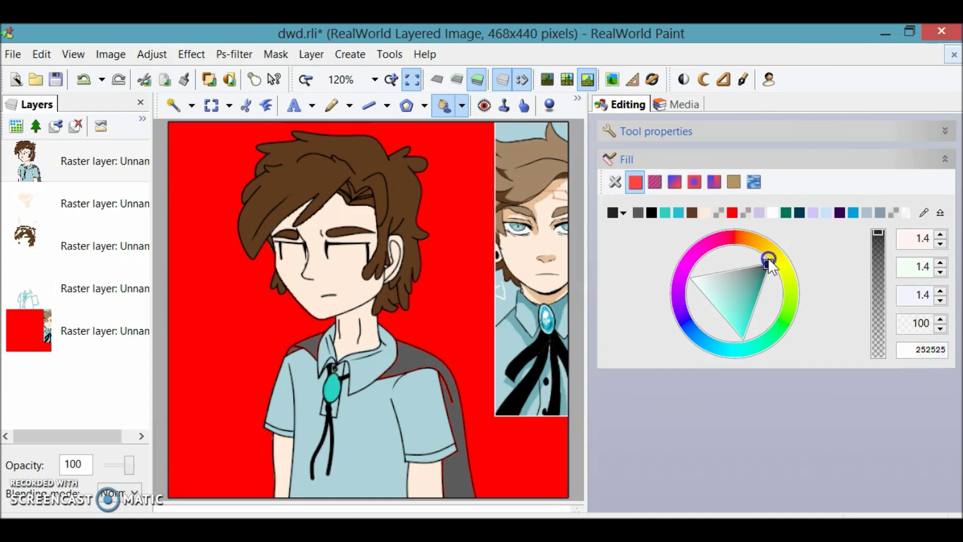
click(412, 355)
click(293, 357)
key(ctrl+z)
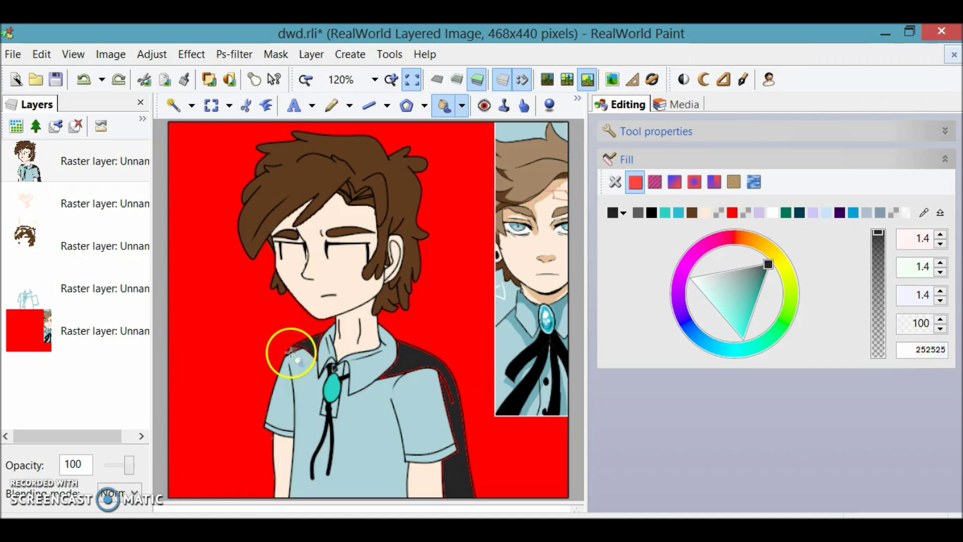
key(ctrl+s)
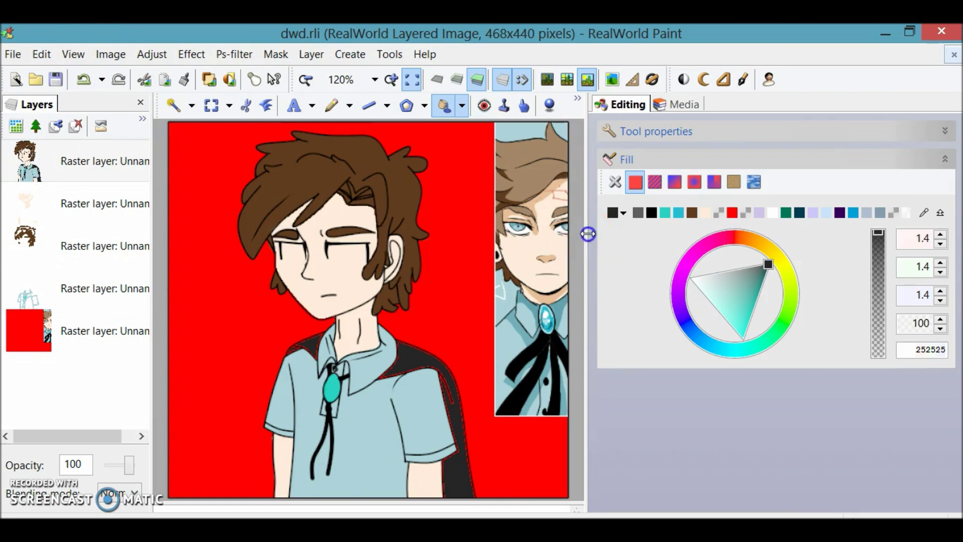
- Add a raster layer and place it directly above the red background layer
drag(586, 232, 798, 239)
click(17, 127)
drag(61, 165, 51, 357)
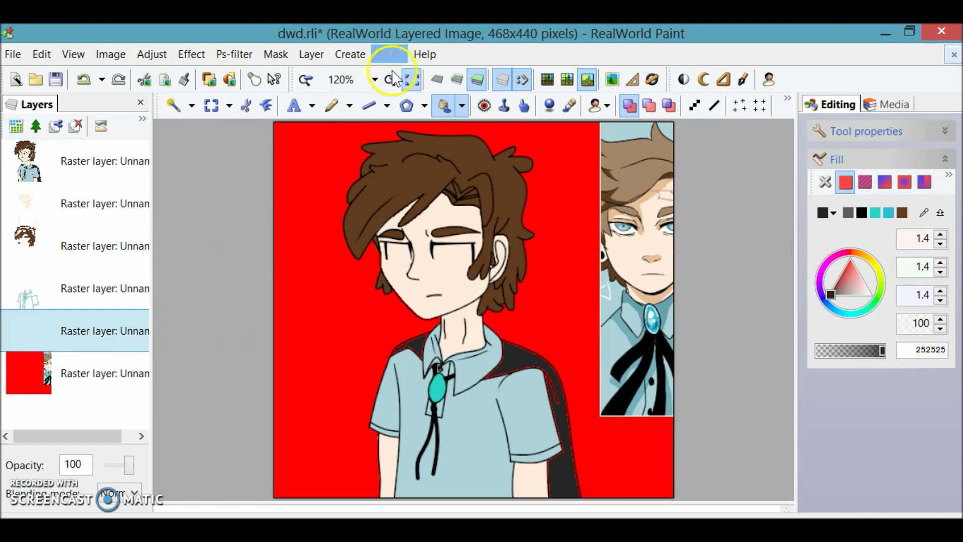
- Brush dark grey 252525 over the red fringes of the cape beside the left collar with Brush with effects
click(392, 79)
click(392, 79)
click(391, 78)
click(349, 106)
click(351, 146)
click(391, 79)
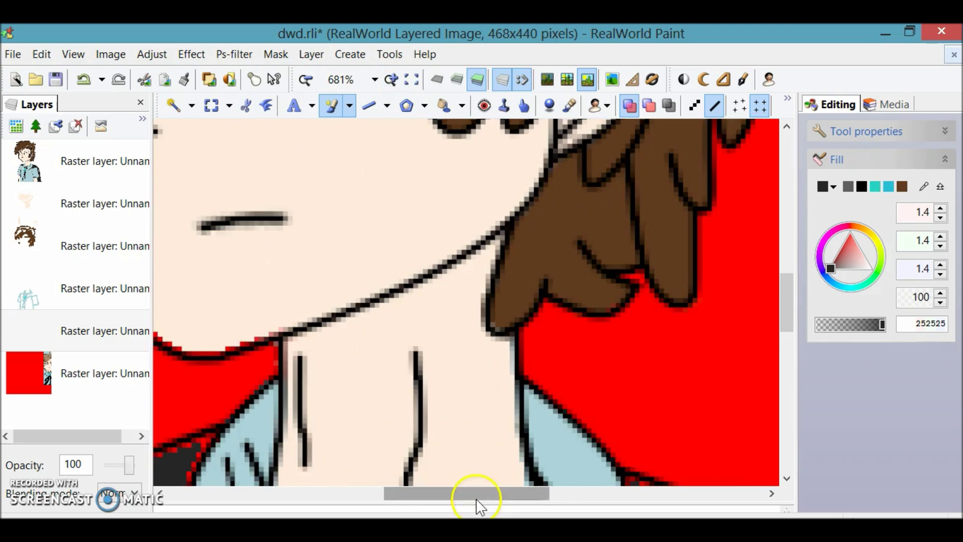
drag(478, 501, 385, 501)
drag(789, 308, 789, 332)
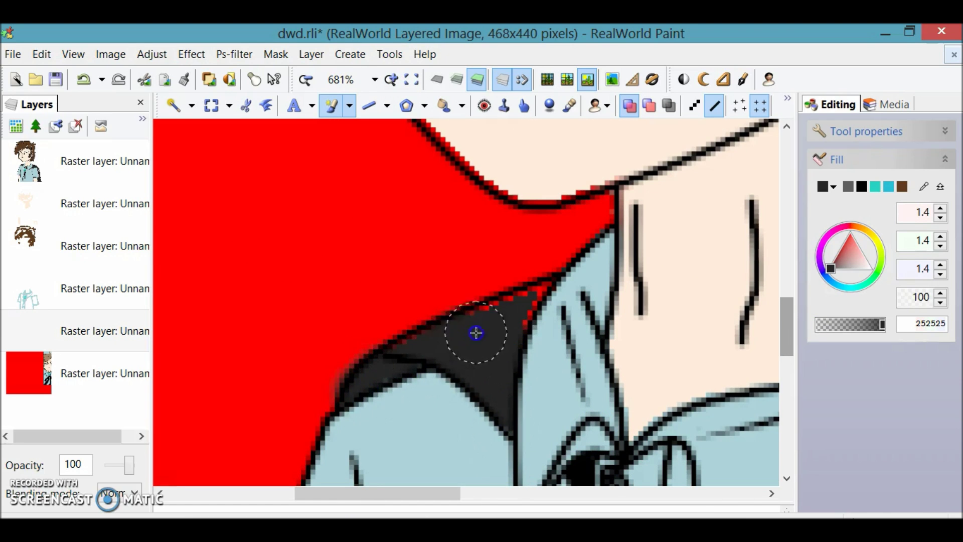
- Brush dark grey over the red fringes of the cape beside the right collar and above the right shoulder, and save
drag(359, 491, 473, 490)
scroll(608, 387, down, 4)
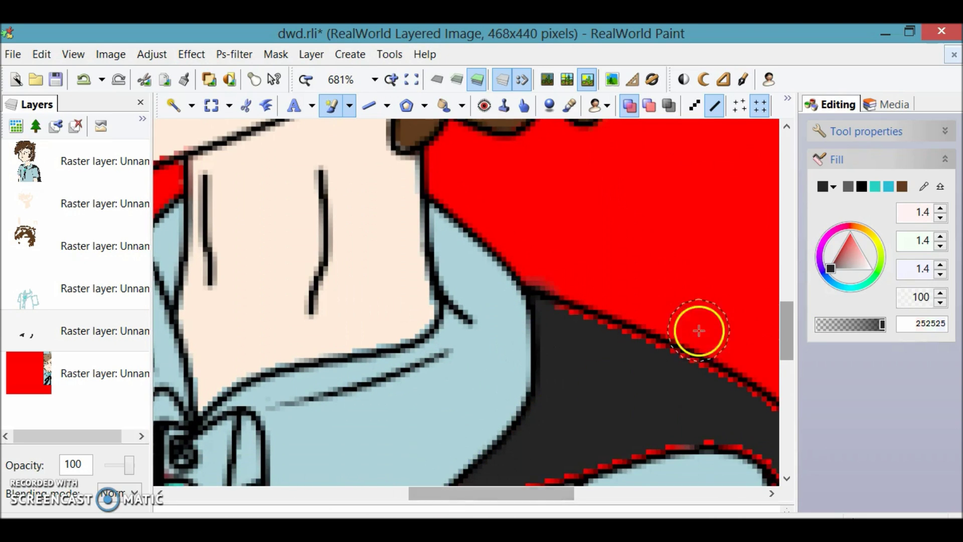
drag(865, 346, 865, 350)
mouse_move(447, 349)
mouse_down()
mouse_move(587, 306)
mouse_move(752, 301)
mouse_up()
key(ctrl+s)
- Brush dark grey over the red fringes where the cape falls along the outside of the right sleeve
click(391, 79)
click(391, 79)
drag(452, 500, 504, 499)
drag(791, 302, 792, 393)
drag(696, 313, 745, 486)
drag(563, 496, 600, 496)
drag(651, 343, 675, 486)
- Brush dark grey over the red fringes of the lower cape beside the right cuff and forearm
scroll(686, 404, down, 3)
drag(622, 371, 525, 467)
scroll(527, 465, down, 4)
drag(550, 406, 553, 456)
drag(665, 245, 714, 480)
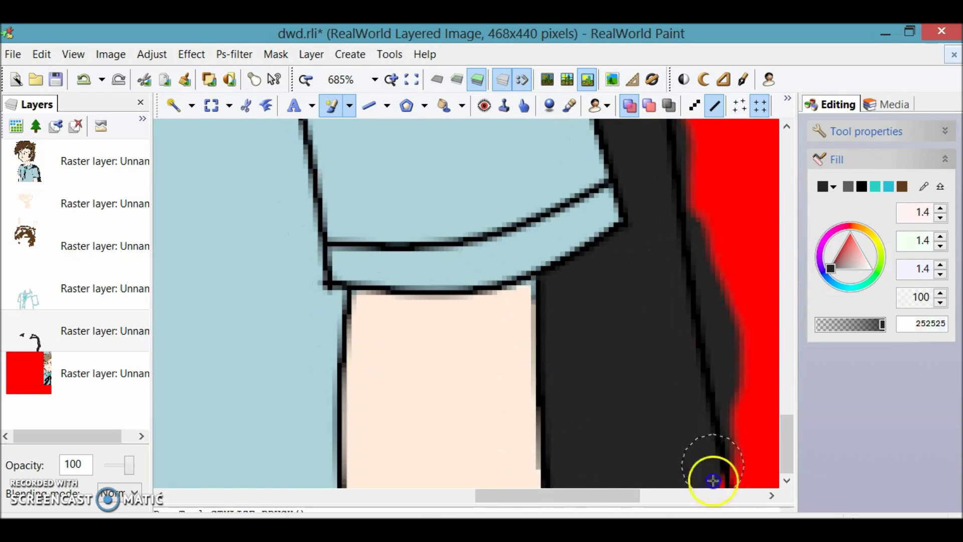
- Save the image and erase the dark grey spill outside the cape's lower right edge with the Pencil eraser
click(353, 106)
click(359, 173)
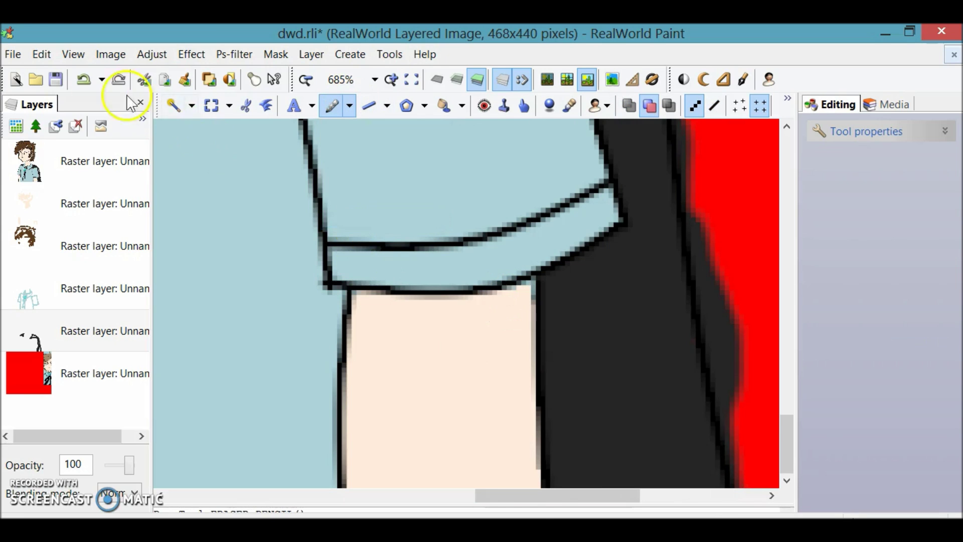
click(55, 79)
click(391, 79)
drag(539, 496, 595, 496)
mouse_move(516, 175)
mouse_down()
mouse_move(526, 285)
mouse_move(608, 501)
mouse_up()
scroll(609, 496, down, 3)
mouse_move(555, 201)
mouse_down()
mouse_move(560, 270)
mouse_move(609, 483)
mouse_up()
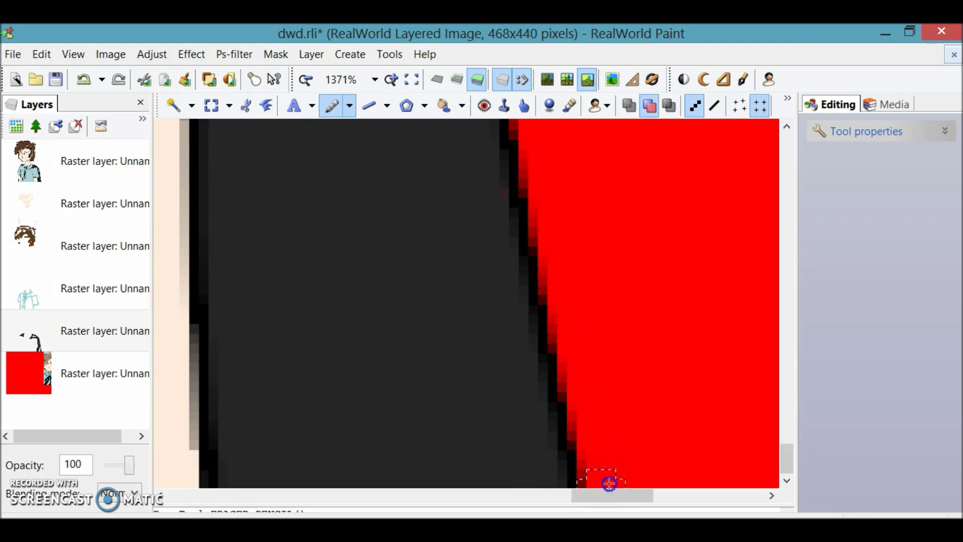
- Erase the dark grey spill along the cape's outer edge beside the right forearm and sleeve
drag(791, 445, 791, 410)
drag(506, 394, 484, 153)
drag(790, 418, 787, 392)
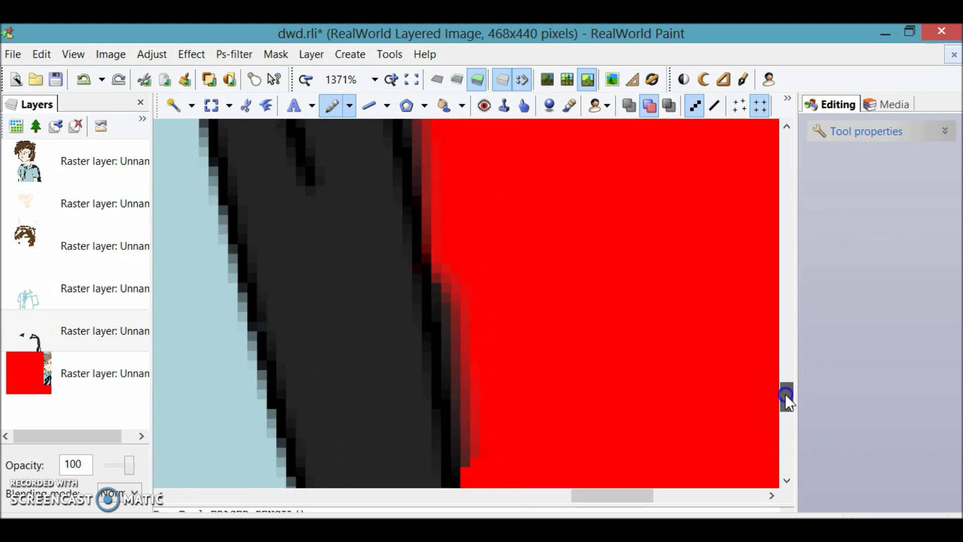
drag(446, 245, 470, 391)
drag(789, 404, 788, 370)
drag(387, 213, 431, 392)
drag(347, 239, 377, 141)
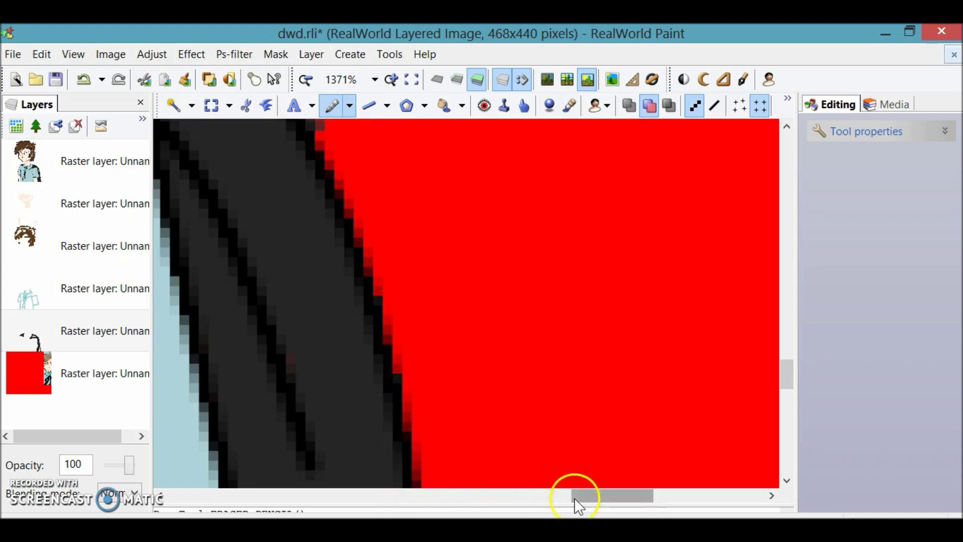
- Erase the dark grey spill along the cape's upper edge over the right shoulder, and save the image
drag(577, 504, 552, 503)
drag(787, 372, 782, 355)
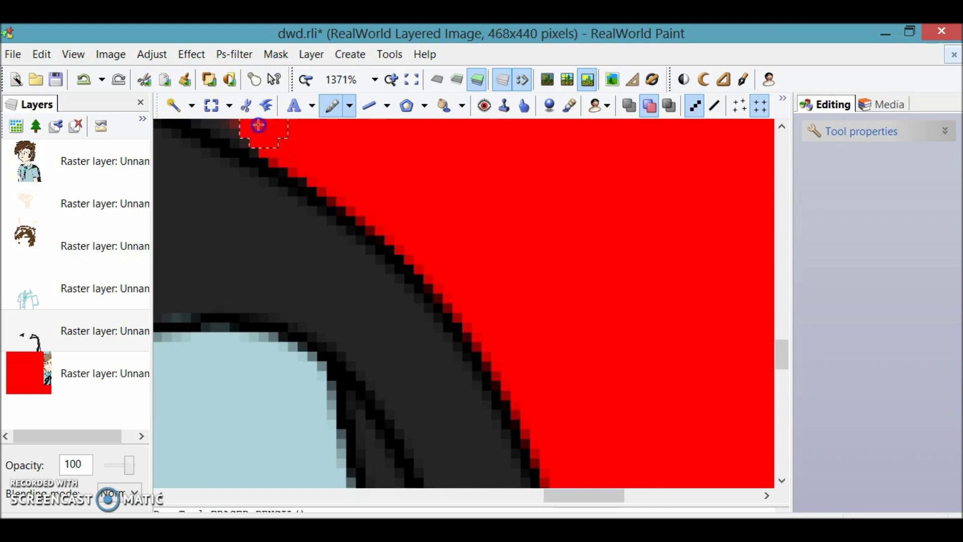
drag(578, 498, 533, 499)
drag(785, 355, 783, 333)
drag(456, 338, 565, 395)
click(411, 79)
click(55, 80)
- Erase the dark grey spill outside the cape's edge over the left shoulder
click(393, 79)
click(394, 80)
click(394, 80)
click(394, 80)
click(394, 80)
click(394, 79)
drag(495, 500, 439, 501)
drag(782, 307, 783, 329)
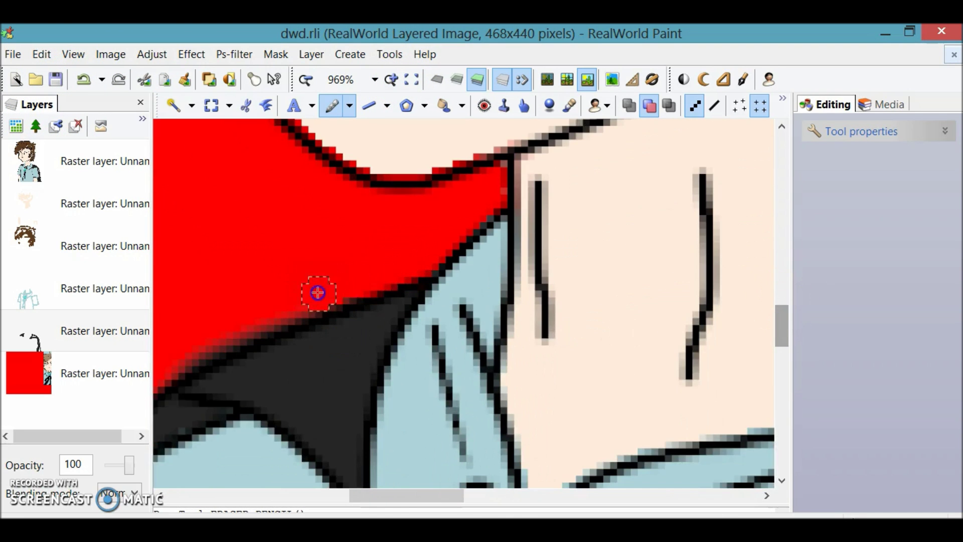
drag(251, 320, 215, 341)
drag(440, 495, 416, 496)
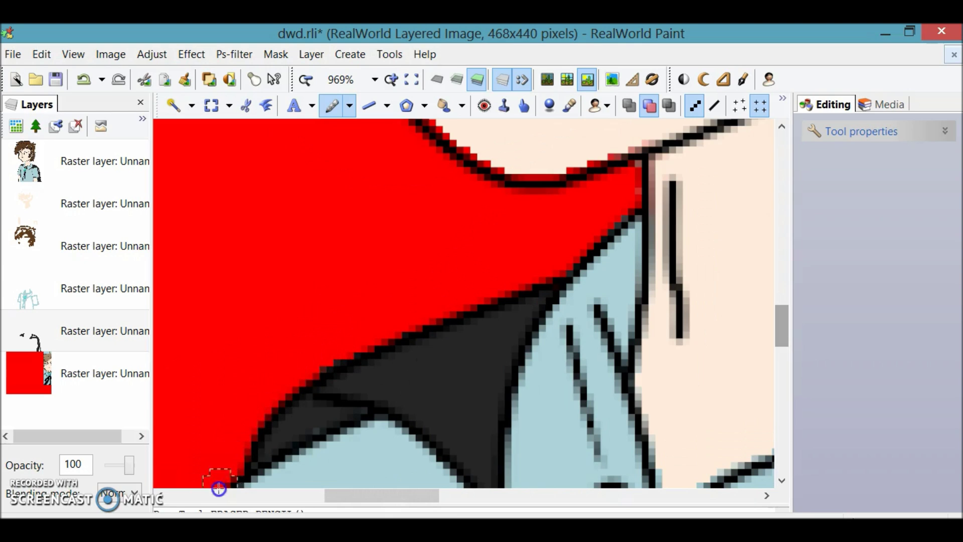
drag(221, 479, 226, 488)
- On the skin layer, brush the skin tone FEEDDC over the red fringes along the jaw and chin, and save the image
drag(791, 321, 812, 229)
click(101, 210)
click(372, 104)
click(374, 110)
click(349, 109)
click(383, 146)
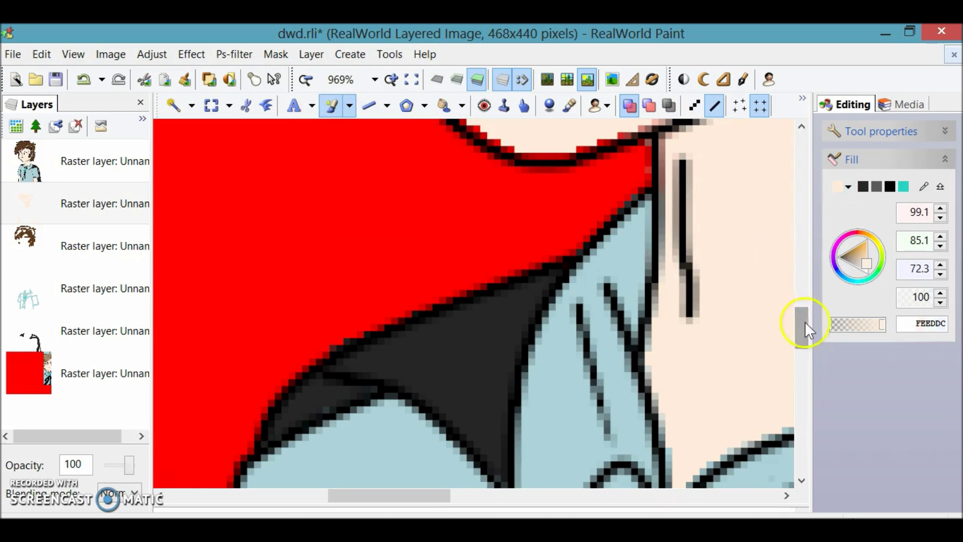
scroll(799, 290, up, 3)
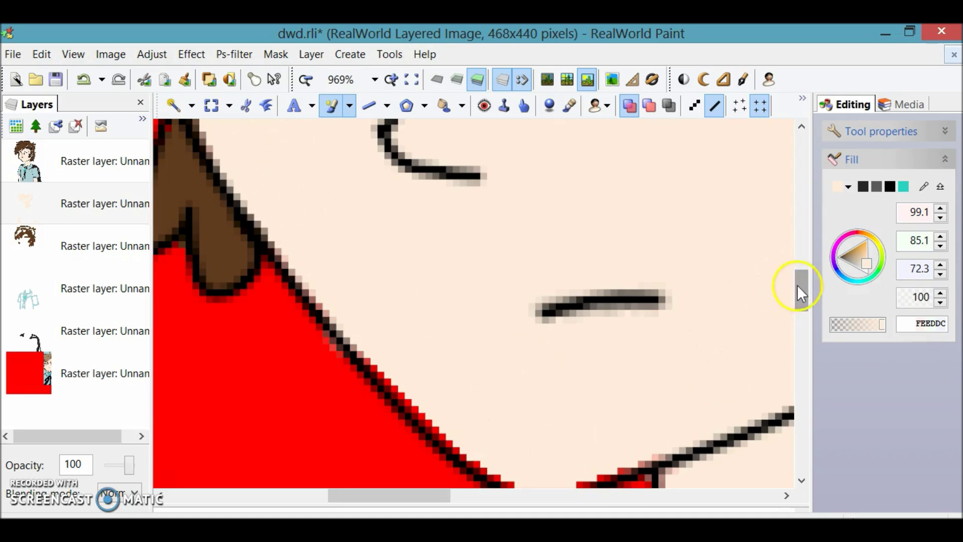
scroll(801, 291, down, 3)
drag(663, 285, 458, 286)
drag(802, 309, 802, 282)
drag(394, 495, 370, 496)
drag(801, 275, 800, 239)
click(411, 79)
click(56, 80)
key(ctrl+s)
- Erase the skin-tone spill outside the jaw and chin with the Pencil eraser, and save the image
click(350, 109)
click(361, 221)
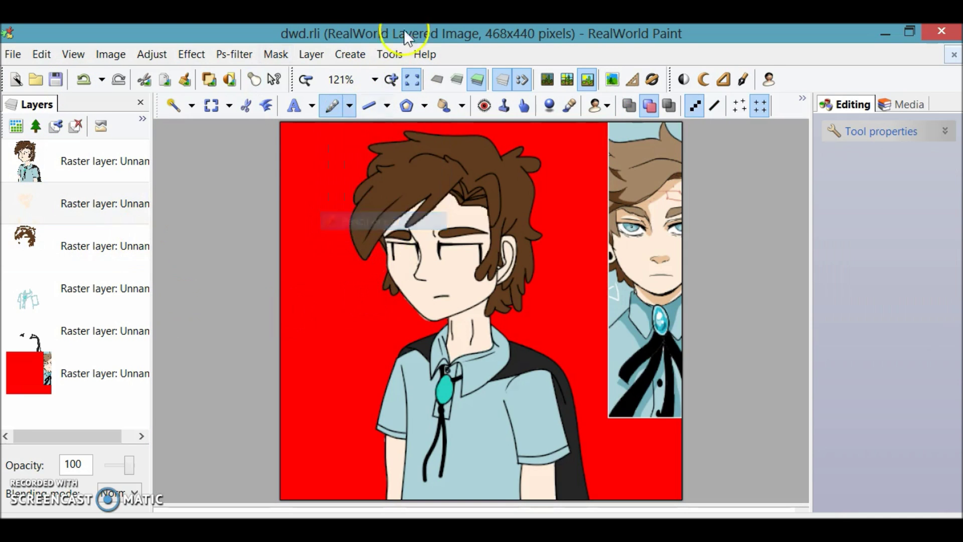
triple_click(391, 79)
triple_click(392, 80)
click(391, 79)
drag(489, 494, 403, 496)
click(740, 398)
click(541, 391)
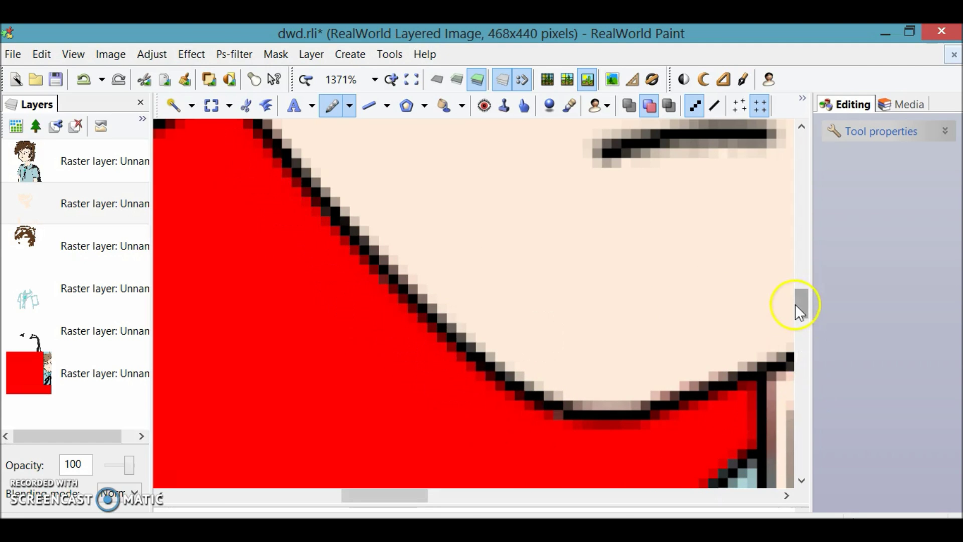
drag(801, 311, 801, 231)
drag(411, 497, 356, 496)
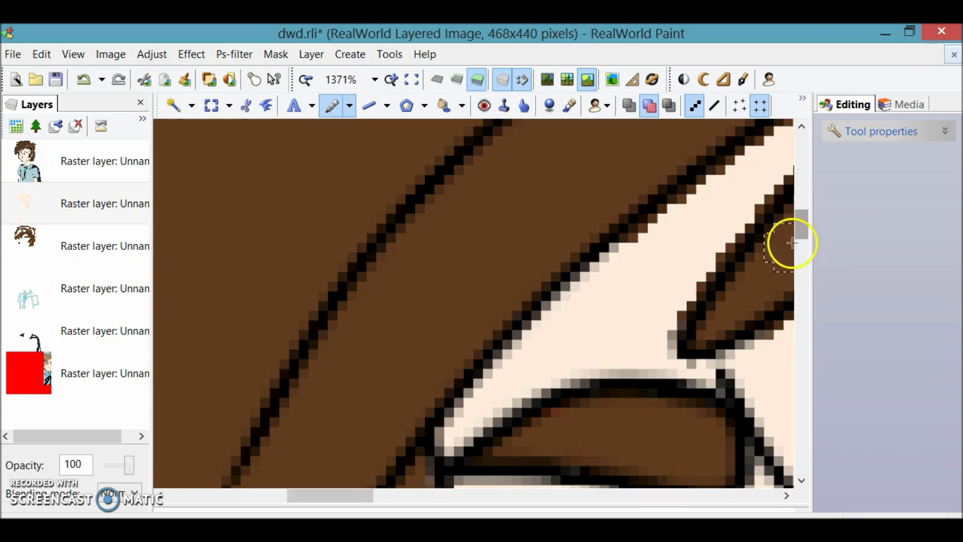
scroll(792, 243, down, 3)
scroll(565, 327, down, 3)
click(411, 80)
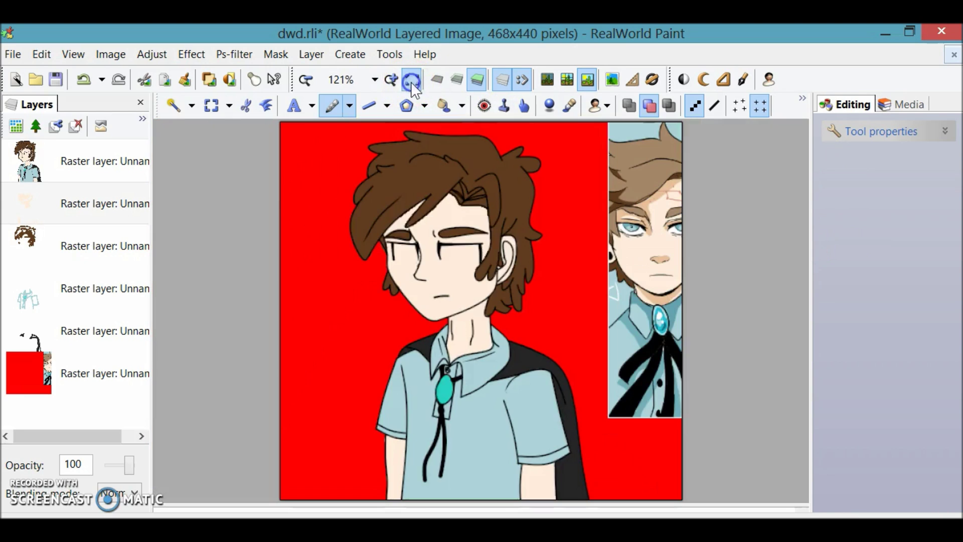
click(55, 80)
- Erase the skin-tone spill around the right ear and the hair beside it, and save the image
click(392, 79)
click(392, 79)
click(392, 79)
click(392, 80)
click(392, 79)
click(532, 340)
drag(800, 300, 801, 253)
drag(468, 496, 504, 495)
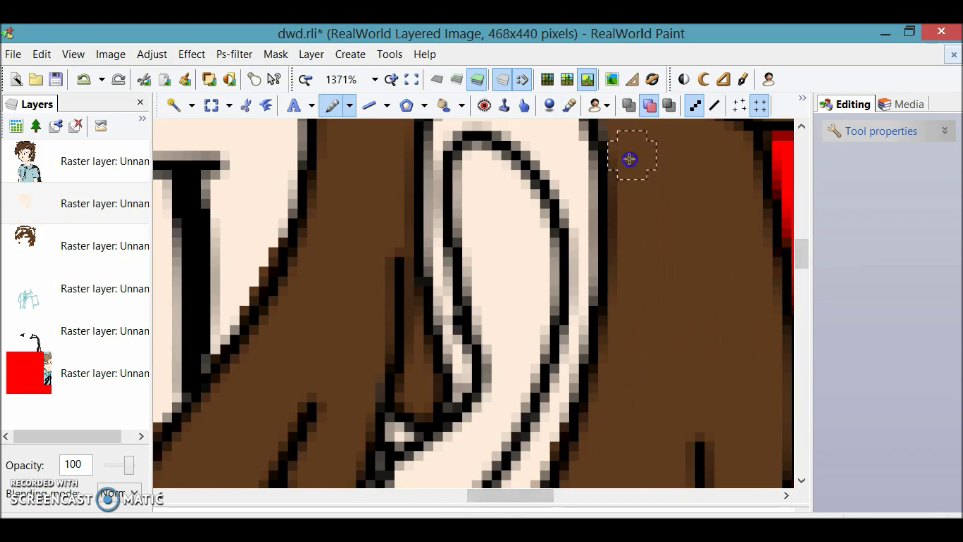
drag(801, 251, 802, 276)
click(413, 79)
key(ctrl+s)
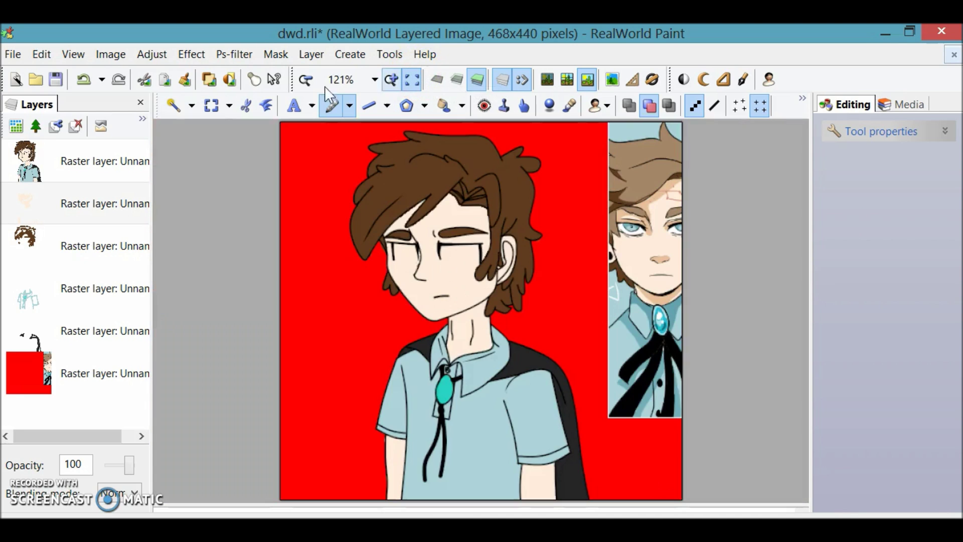
- Erase the leftover skin tone over the hair lock where it meets the jawline, and save the image
click(393, 80)
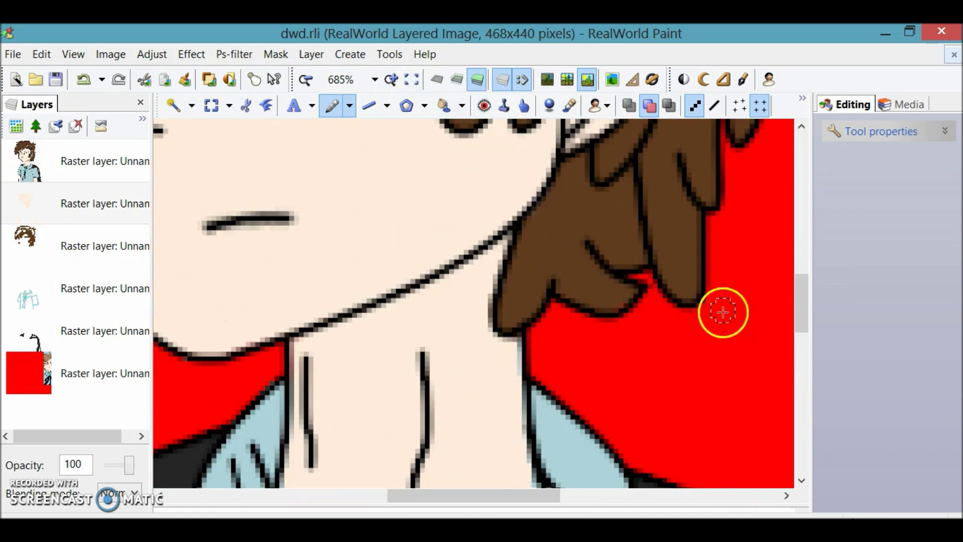
click(538, 220)
click(56, 79)
click(412, 80)
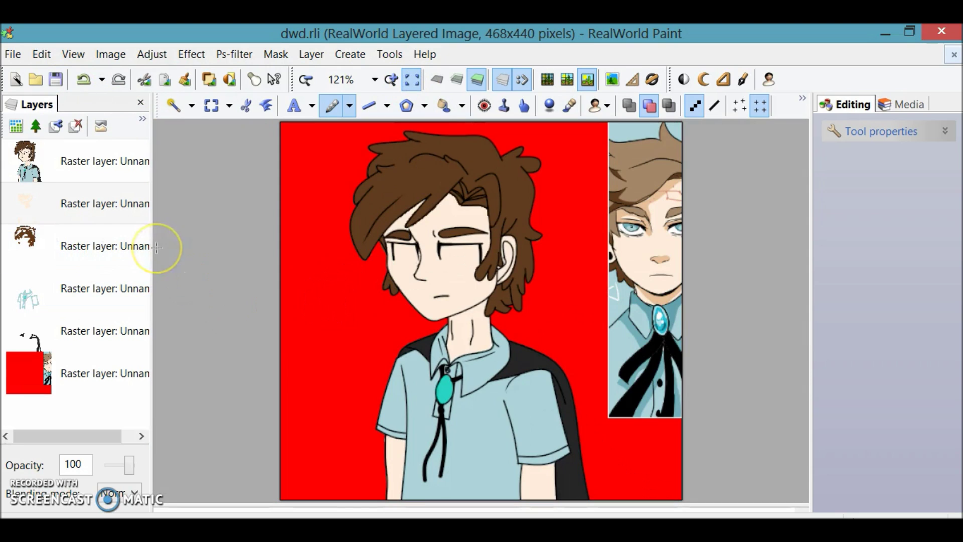
- Add a raster layer directly beneath the line art and ready the pencil with white (FFFFFF) at the right eye
click(16, 126)
drag(31, 165, 30, 245)
click(393, 80)
click(393, 79)
click(393, 79)
drag(503, 496, 482, 496)
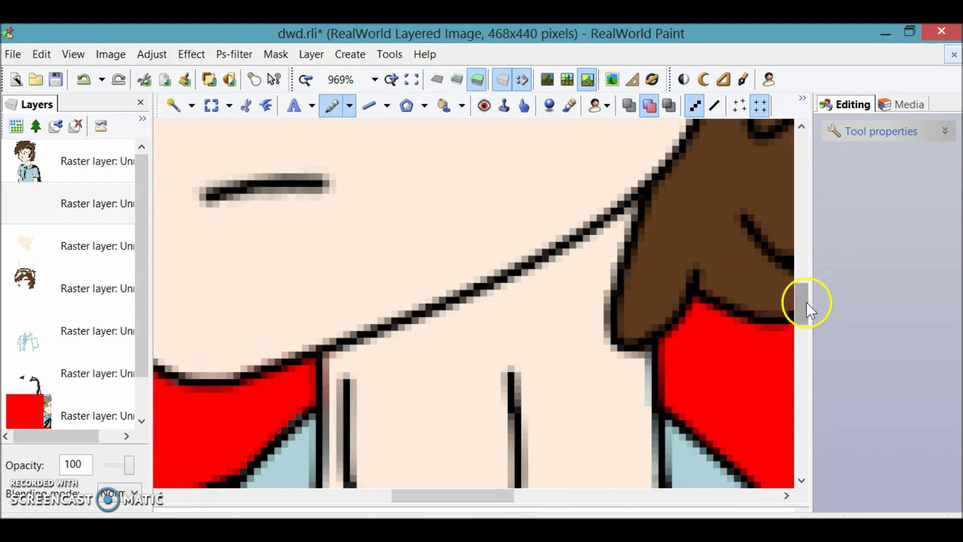
drag(818, 304, 802, 254)
click(349, 106)
click(341, 183)
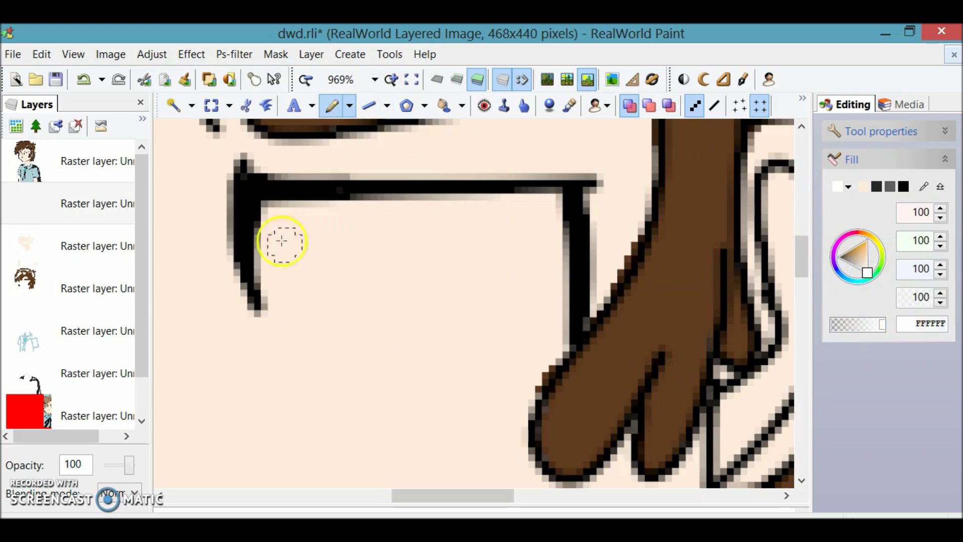
- Try to paint the right eye white on the new layer, and undo the stroke
click(64, 220)
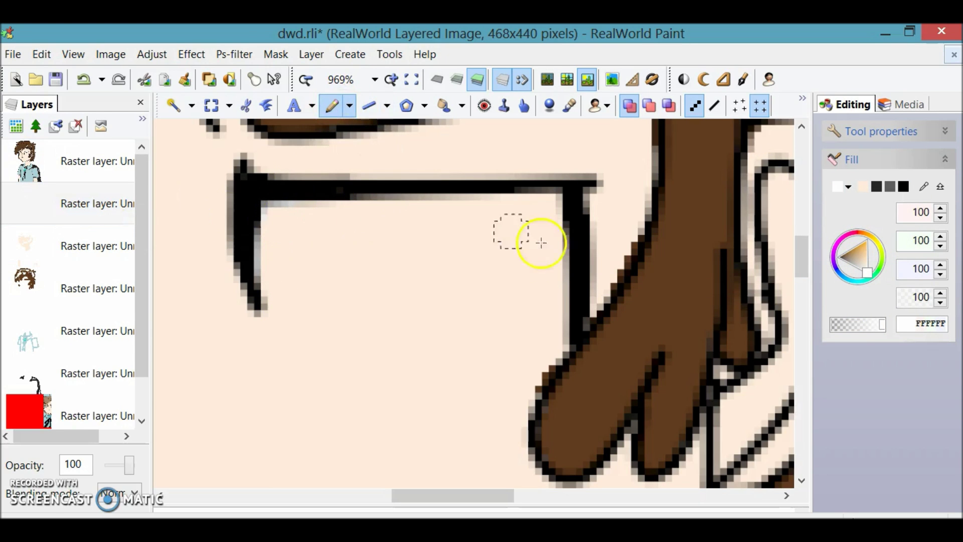
click(15, 211)
drag(237, 217, 414, 266)
key(ctrl+z)
click(275, 211)
- Paint the right eye white with the pencil on the line art layer, from the upper lid down to a rounded lower edge
click(113, 172)
drag(278, 218, 283, 253)
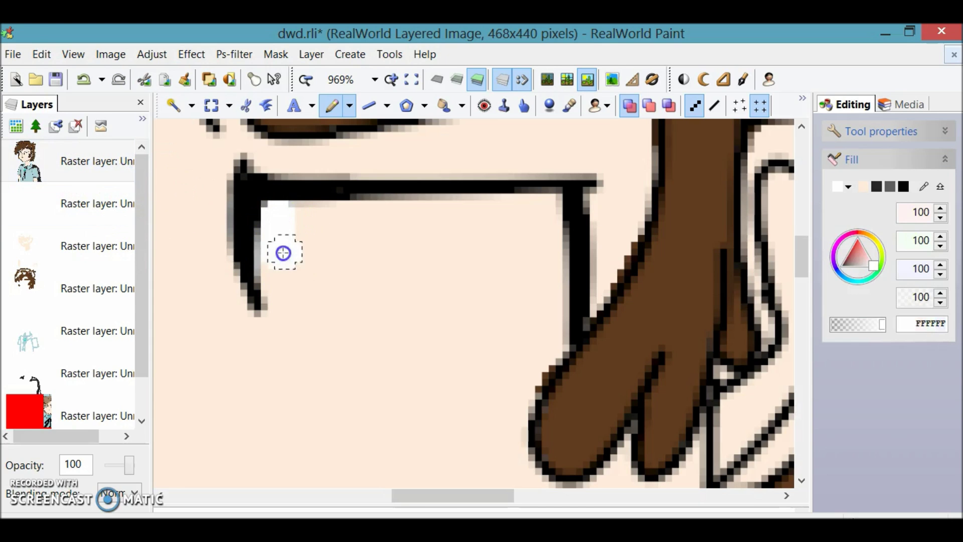
drag(303, 339, 521, 367)
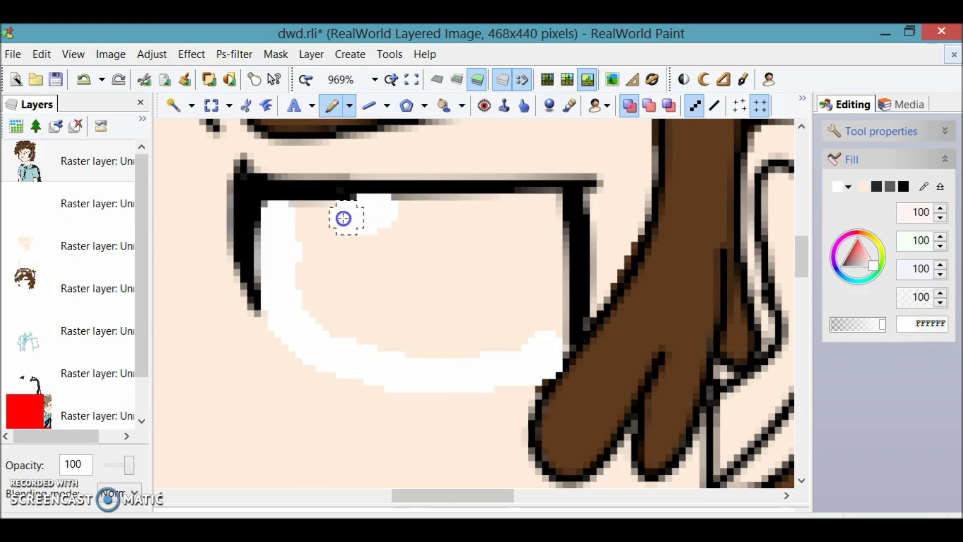
click(474, 245)
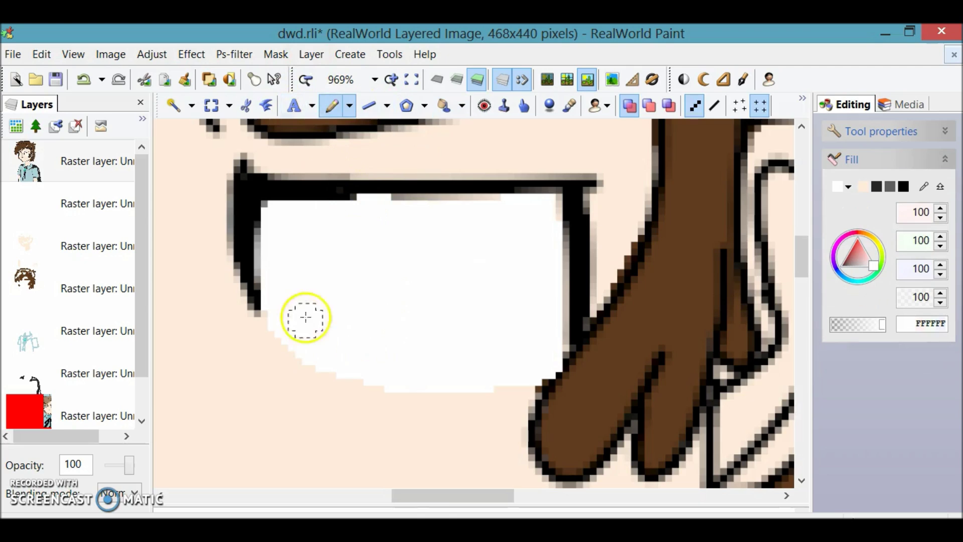
- Outline and fill the left eye in white down to a rounded lower edge, and save the image
drag(410, 496, 311, 496)
mouse_move(600, 326)
mouse_down()
mouse_move(520, 334)
mouse_move(442, 310)
mouse_up()
click(444, 106)
click(520, 288)
click(332, 106)
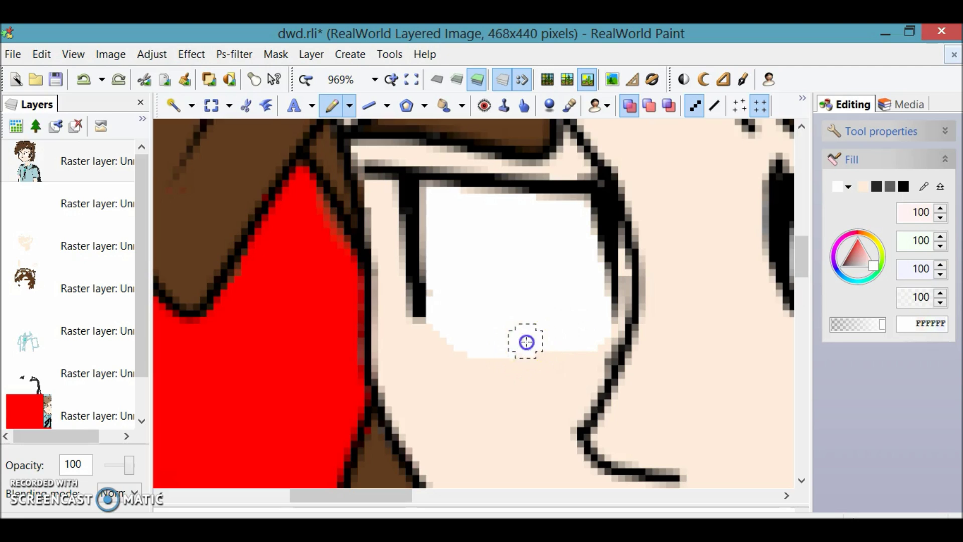
click(412, 79)
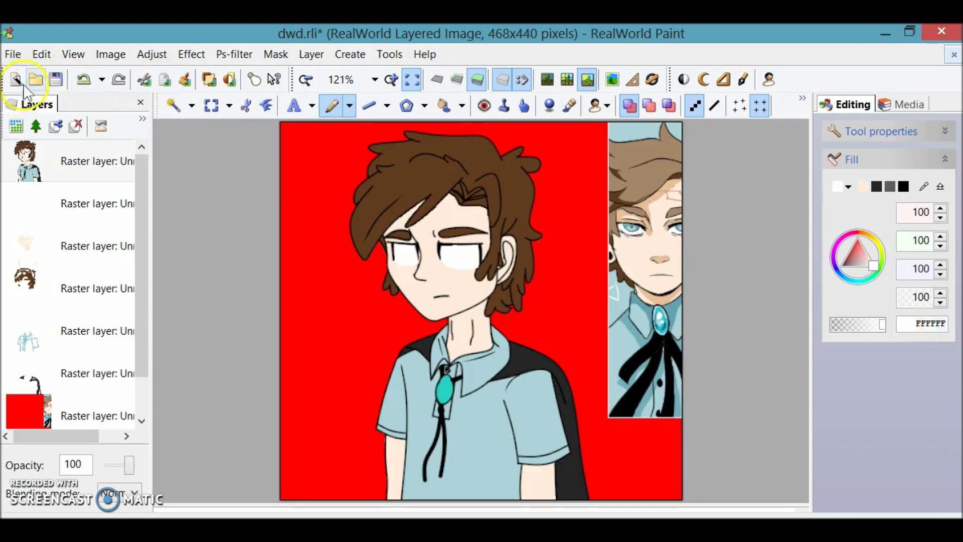
click(55, 79)
- Select the white of the right eye and set up the Ellipse tool with teal fill 28D4C2 and no outline
click(395, 81)
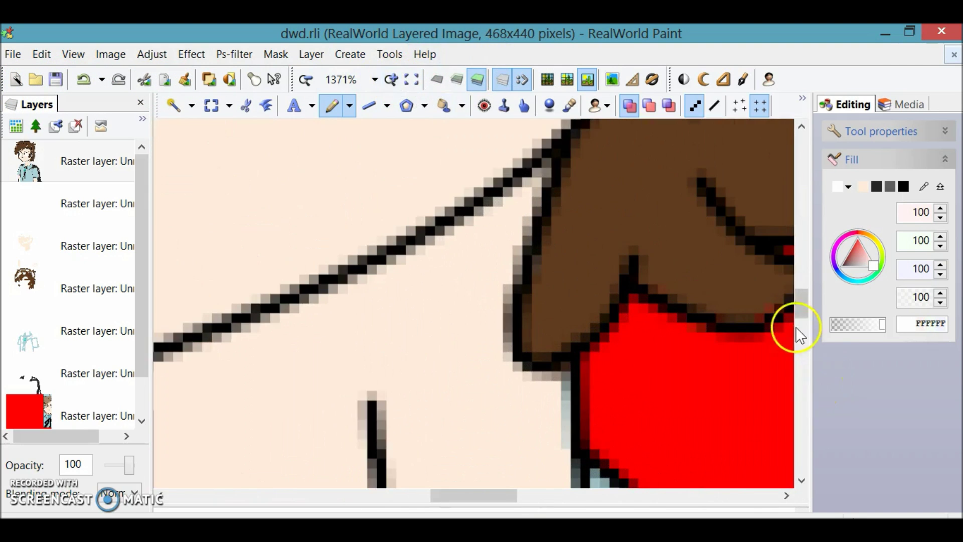
drag(800, 324, 798, 267)
click(174, 105)
click(327, 329)
drag(479, 504, 450, 504)
click(407, 105)
click(425, 106)
click(425, 166)
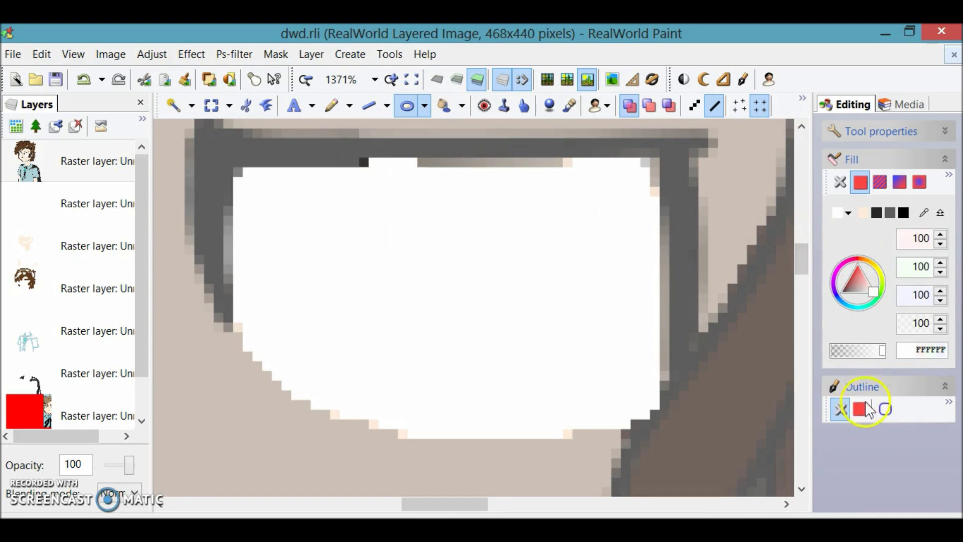
mouse_move(811, 246)
mouse_down()
mouse_move(672, 235)
mouse_move(745, 221)
mouse_up()
click(778, 213)
- Try a teal ellipse as the iris in the middle of the right eye, and undo it
drag(378, 207, 572, 389)
drag(474, 297, 443, 233)
click(412, 79)
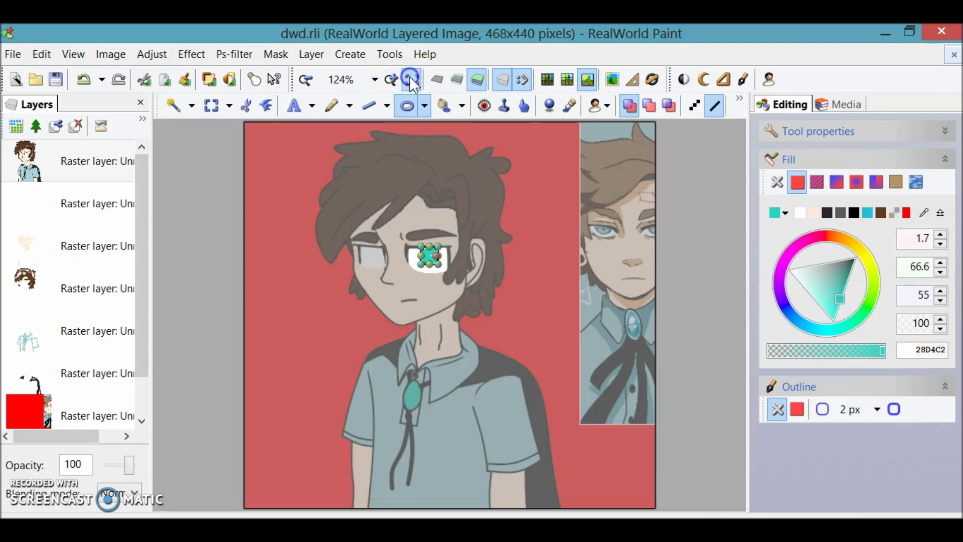
key(ctrl+z)
key(ctrl+z)
- Select the white of the right eye again with the Magic wand
click(392, 80)
click(391, 80)
click(391, 80)
click(391, 79)
click(392, 79)
drag(738, 307, 734, 202)
drag(433, 508, 419, 508)
drag(735, 199, 734, 258)
drag(434, 508, 419, 508)
click(170, 105)
click(363, 162)
- Draw a teal ellipse overlapping the upper outer corner of the right eye as its iris, and clear the selection
click(407, 106)
drag(740, 268, 739, 256)
mouse_move(458, 226)
mouse_down()
mouse_move(561, 327)
mouse_move(696, 404)
mouse_up()
drag(616, 352, 625, 362)
right_click(582, 333)
click(470, 226)
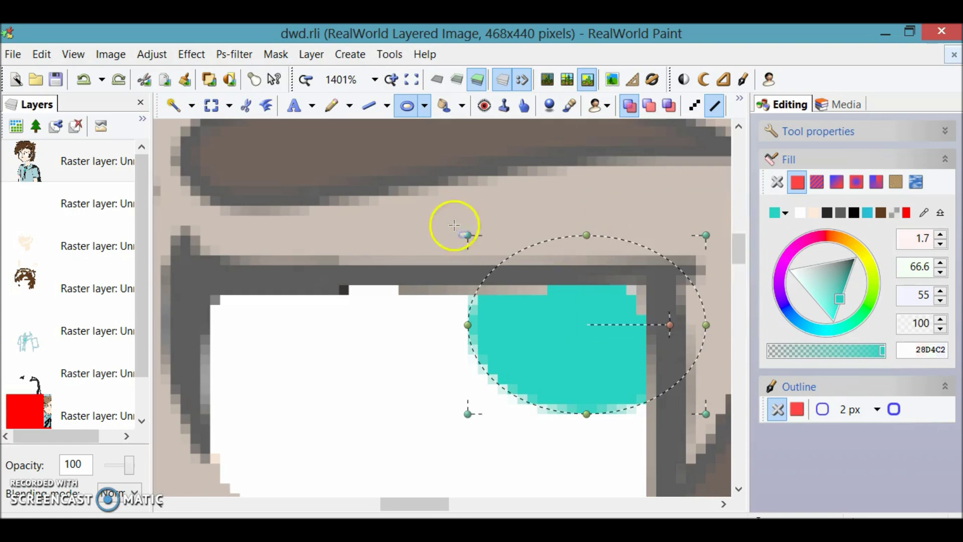
click(470, 225)
click(411, 80)
key(ctrl+d)
- Fill the pale fringe pixels between the right eye's iris and the upper lid with teal
click(391, 79)
click(392, 79)
click(391, 79)
click(391, 79)
click(391, 80)
drag(737, 306, 735, 244)
click(444, 106)
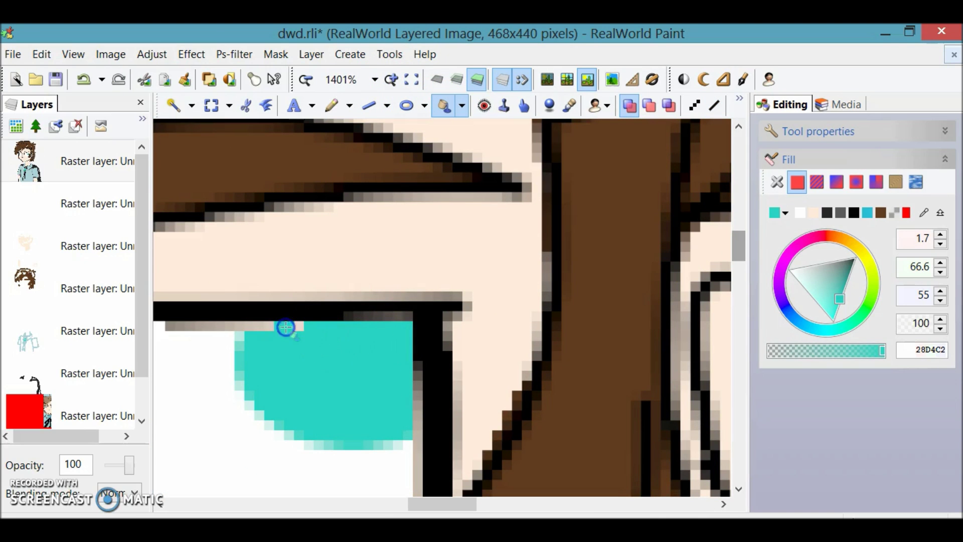
click(412, 79)
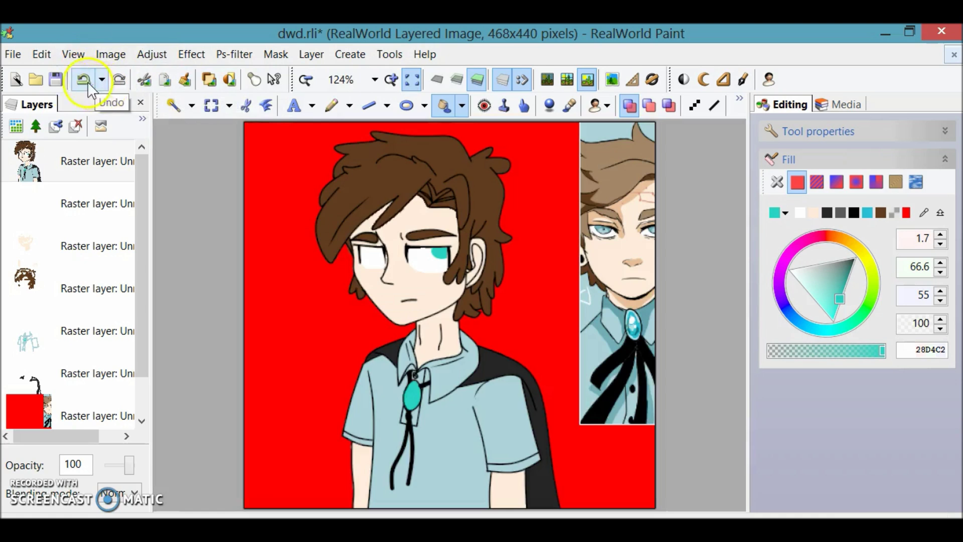
- Fill the pale fringe pixels between the iris and the right eye's outer line with teal, and save the image
click(391, 80)
click(391, 79)
click(392, 79)
click(391, 79)
click(391, 79)
drag(738, 308, 732, 258)
click(416, 317)
click(417, 284)
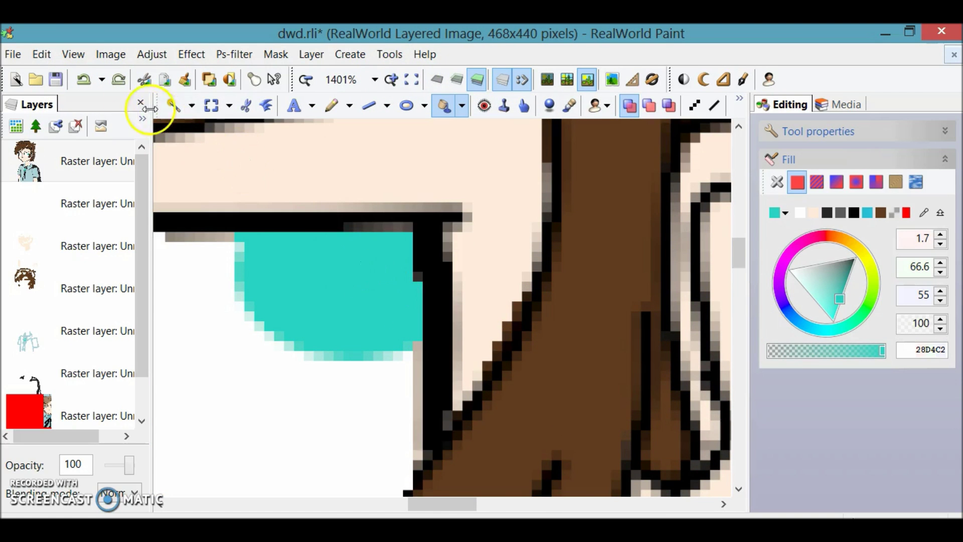
click(59, 79)
drag(438, 506, 344, 506)
click(173, 106)
click(374, 309)
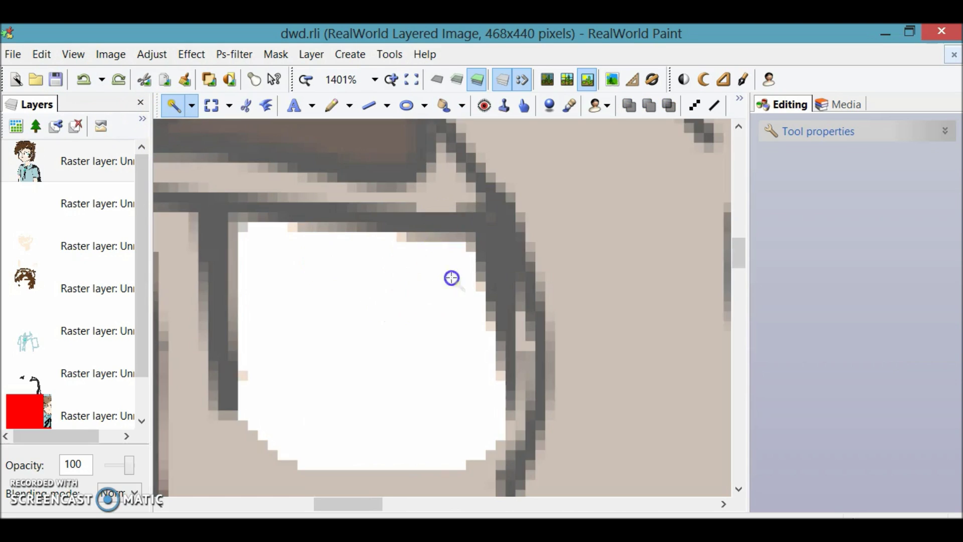
right_click(348, 269)
click(396, 343)
drag(397, 315, 335, 361)
key(Delete)
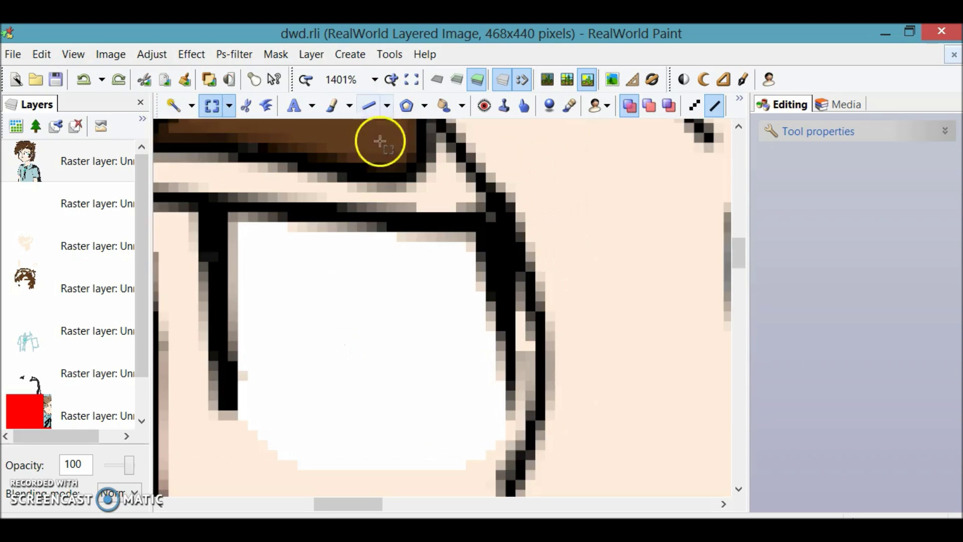
- Select the white of the left eye with the Magic wand and draw a teal ellipse in its upper inner corner as the iris
click(174, 107)
click(346, 291)
click(305, 79)
click(305, 79)
click(407, 105)
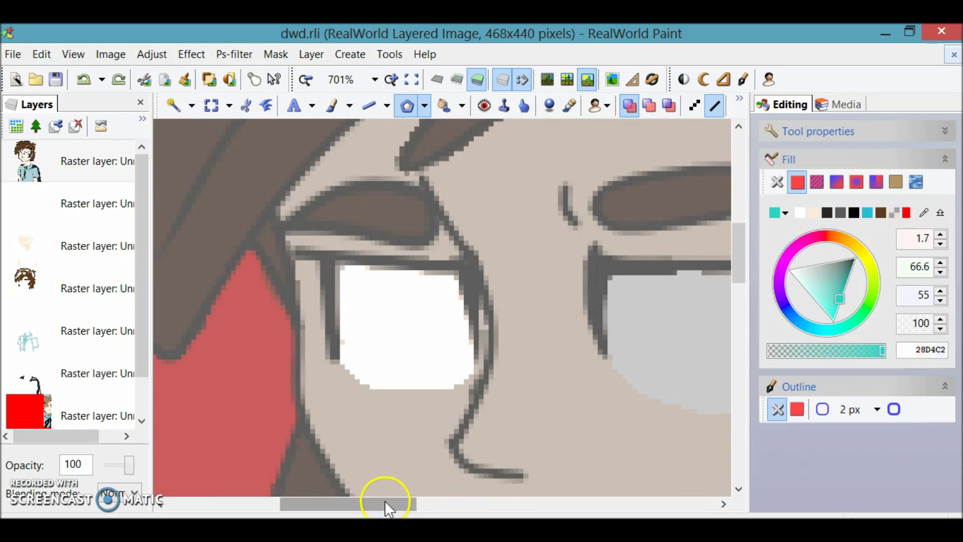
drag(390, 508, 414, 509)
click(425, 107)
click(449, 164)
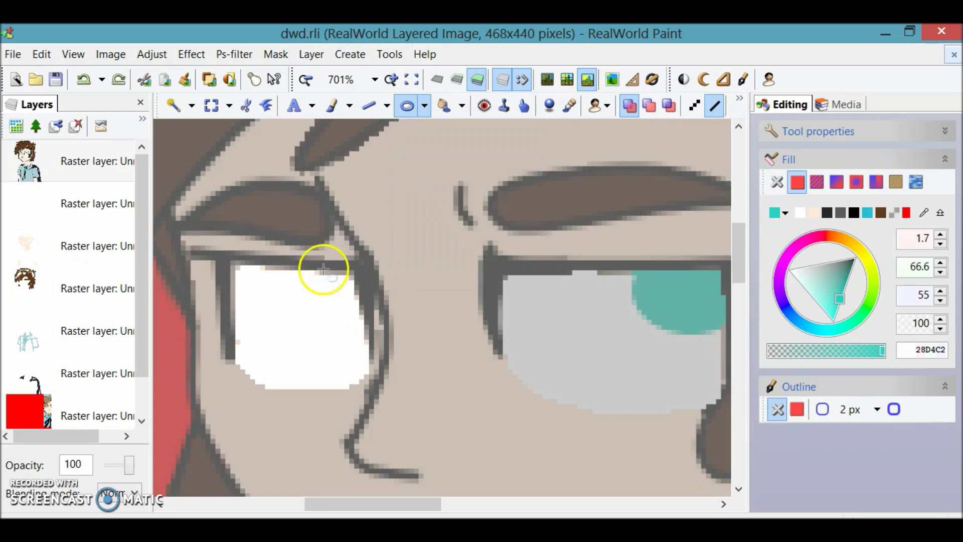
drag(284, 270, 388, 332)
drag(331, 247, 332, 251)
drag(327, 281, 333, 271)
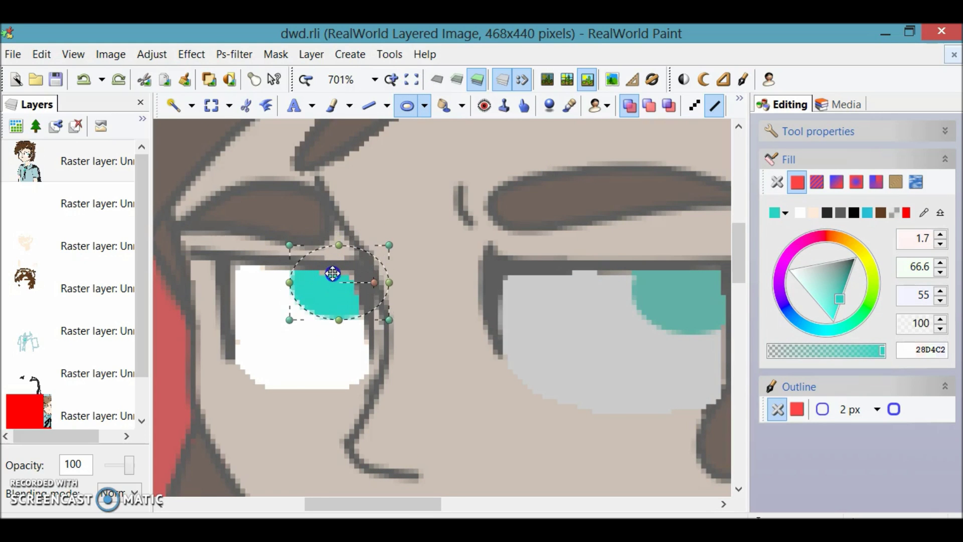
click(491, 282)
- Fill the fringe pixels between the left eye's iris and its outline with teal, and save the image
double_click(391, 79)
drag(362, 503, 338, 501)
click(441, 104)
click(443, 106)
click(382, 167)
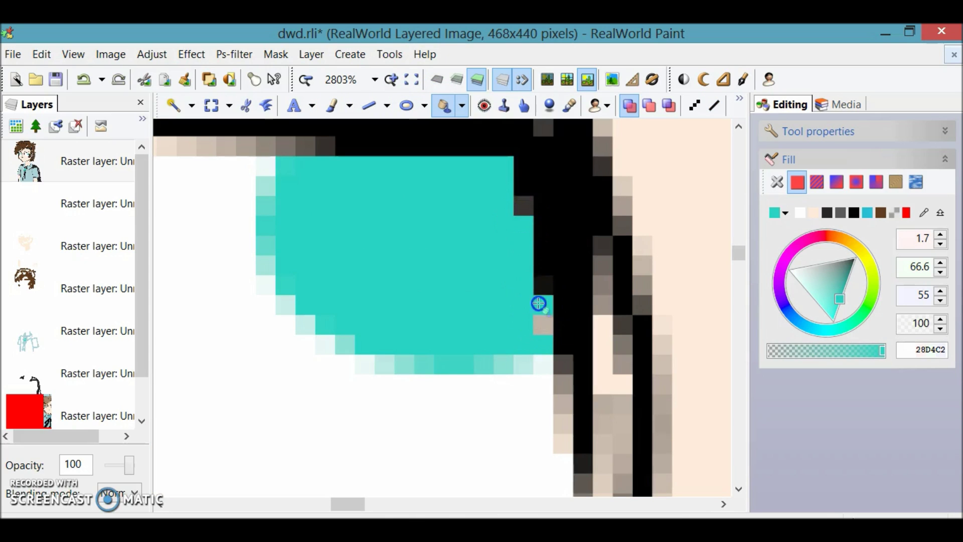
click(409, 80)
key(ctrl+s)
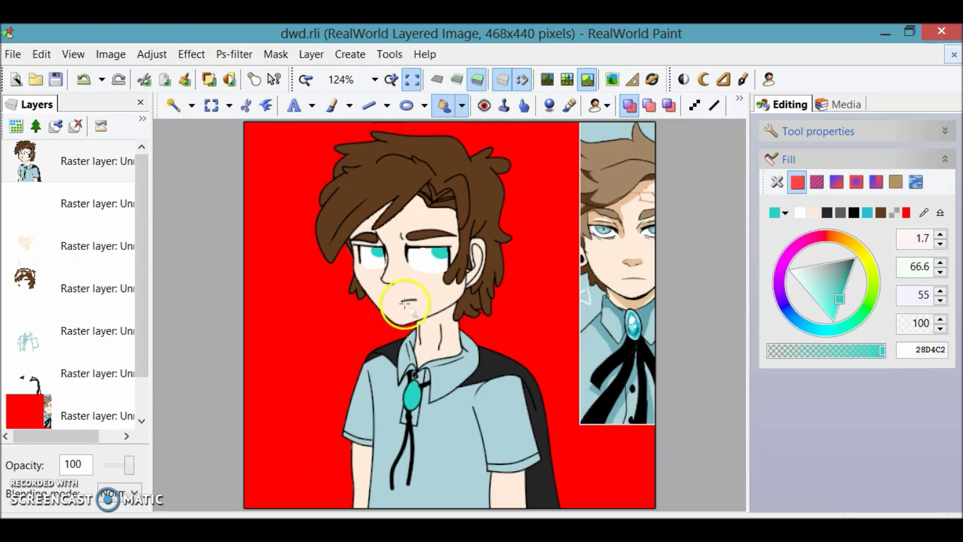
- Delete the layer holding the red background and the reference picture, and save the image
click(86, 417)
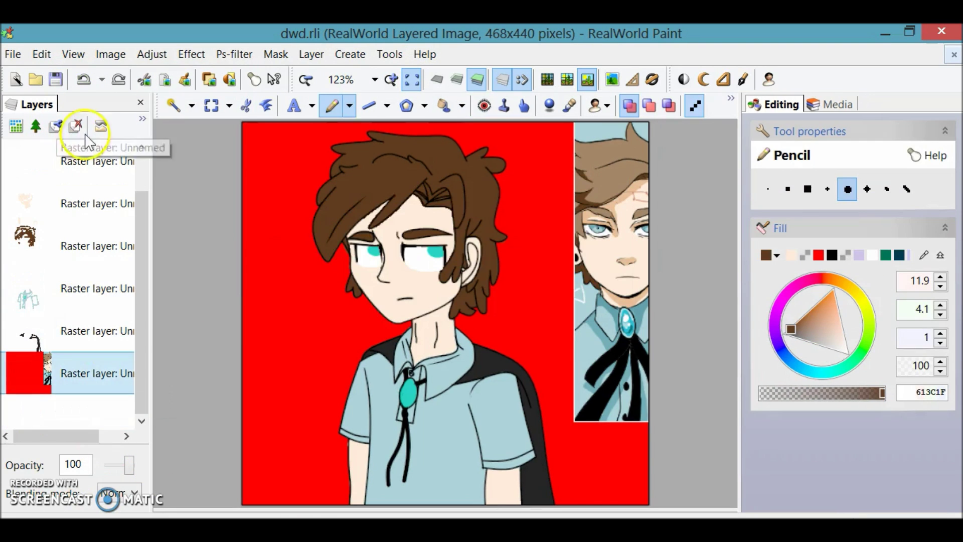
click(76, 126)
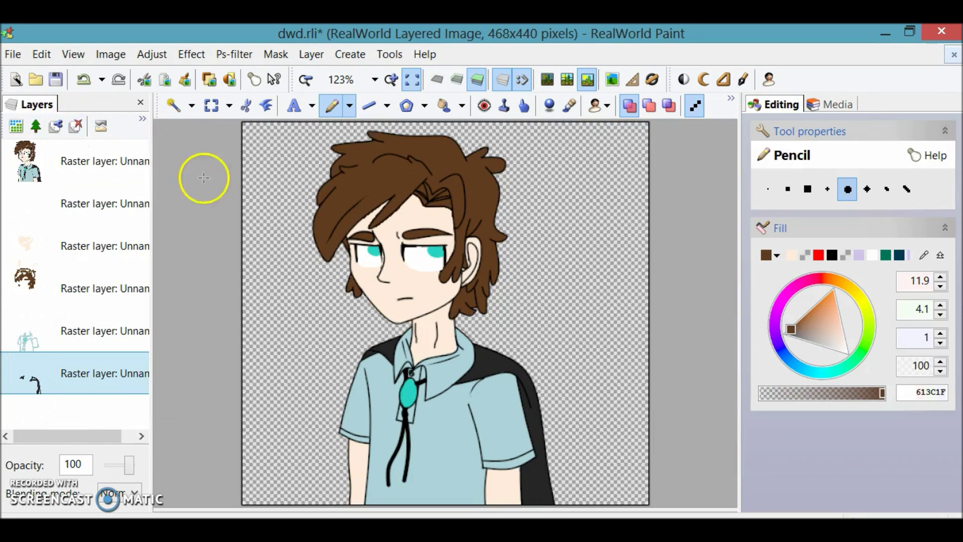
click(55, 79)
- Save a PNG copy of the drawing as dwd.png
click(13, 54)
click(53, 125)
click(552, 415)
click(469, 282)
click(582, 458)
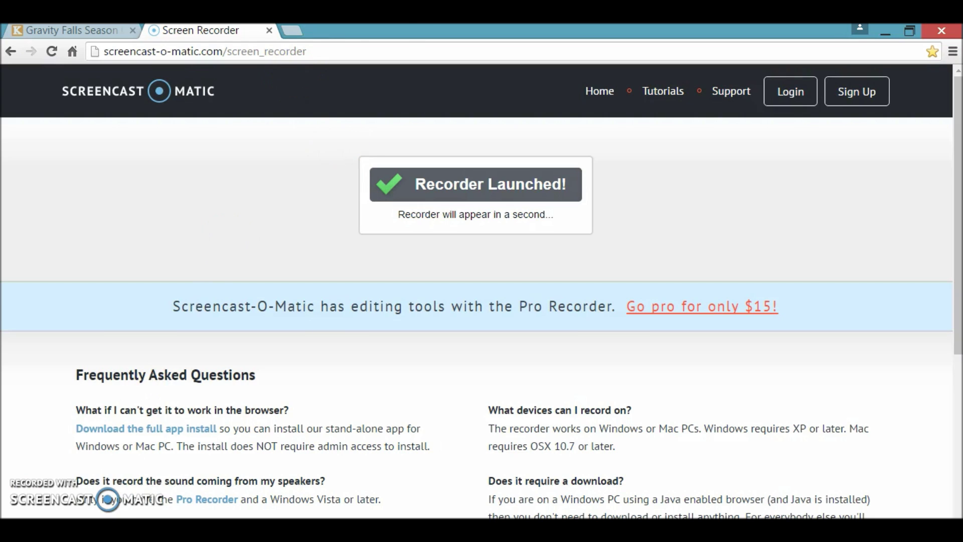
- Switch to the browser and open pixlr.com in a new tab
key(ctrl+t)
text(pixlr.com)
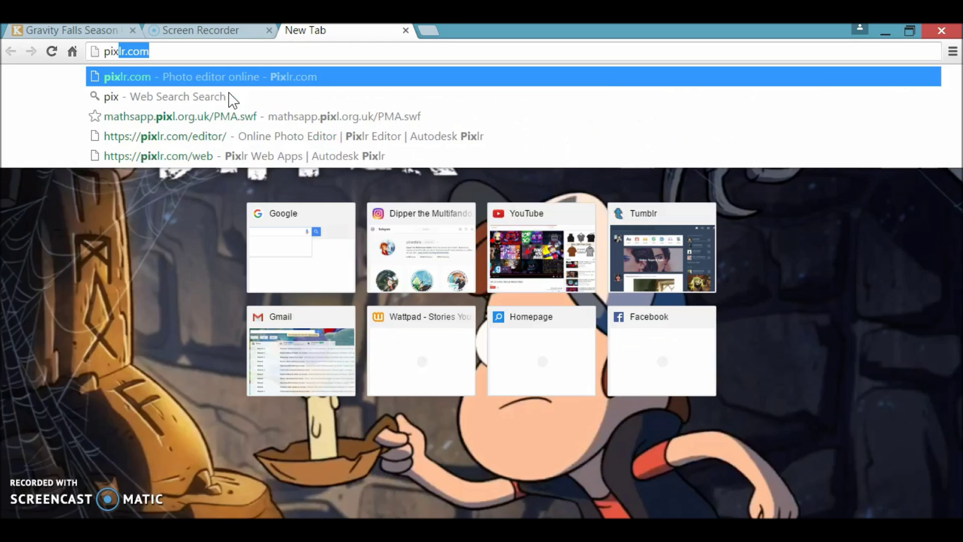
key(Return)
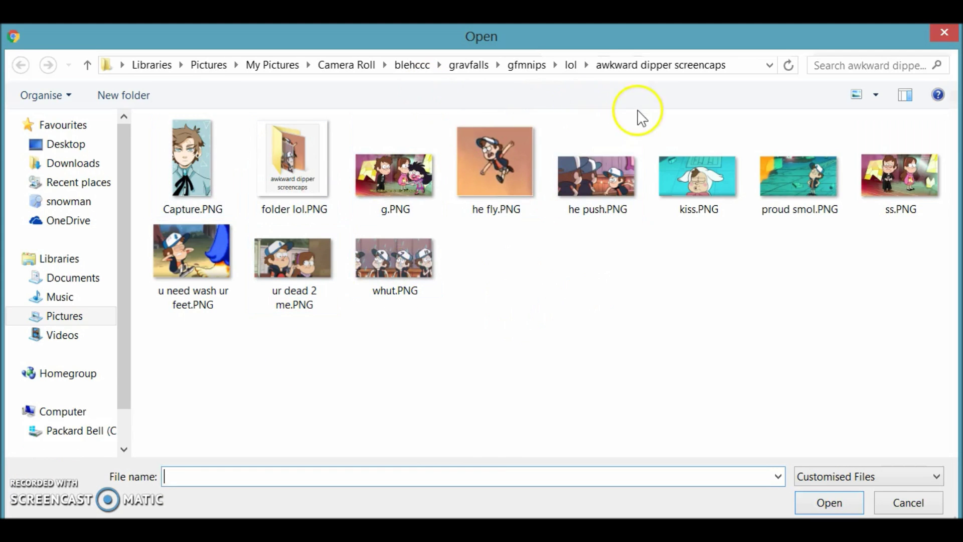
- Open dwd.png from the lol folder in the Pixlr editor and enlarge its window
click(575, 65)
double_click(298, 300)
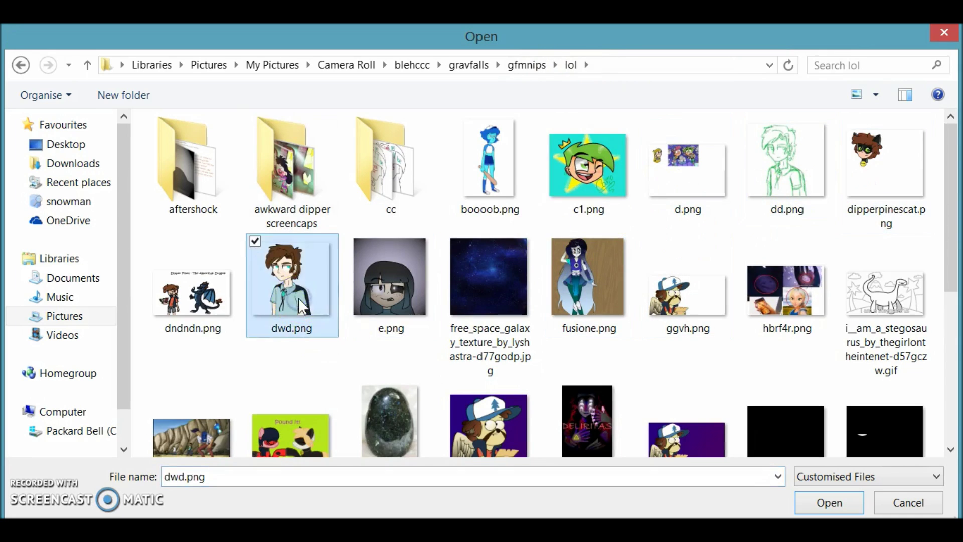
drag(405, 451, 559, 514)
drag(598, 203, 612, 203)
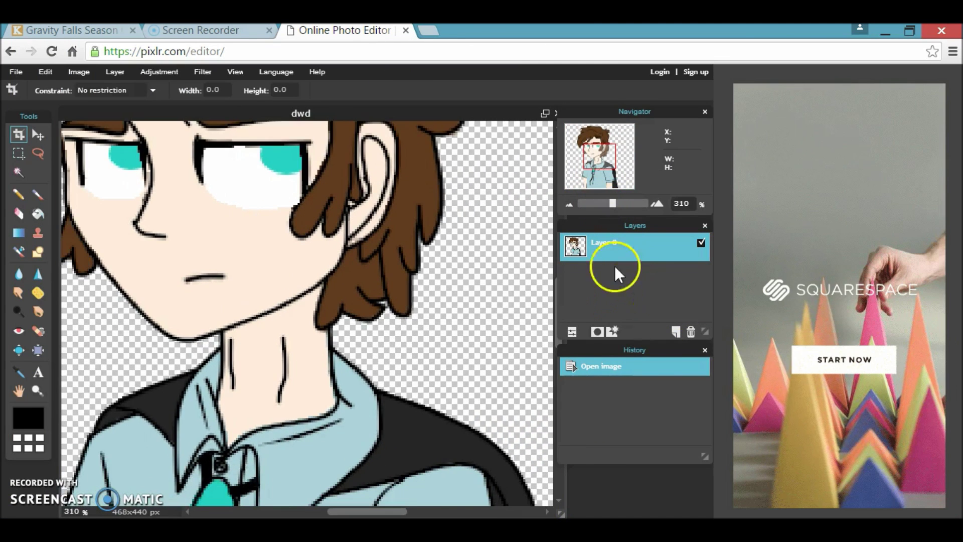
- Add a new layer above the drawing and select the right eye's teal iris on Layer 0 with the Wand tool
click(676, 332)
drag(584, 271, 592, 243)
click(19, 172)
click(286, 156)
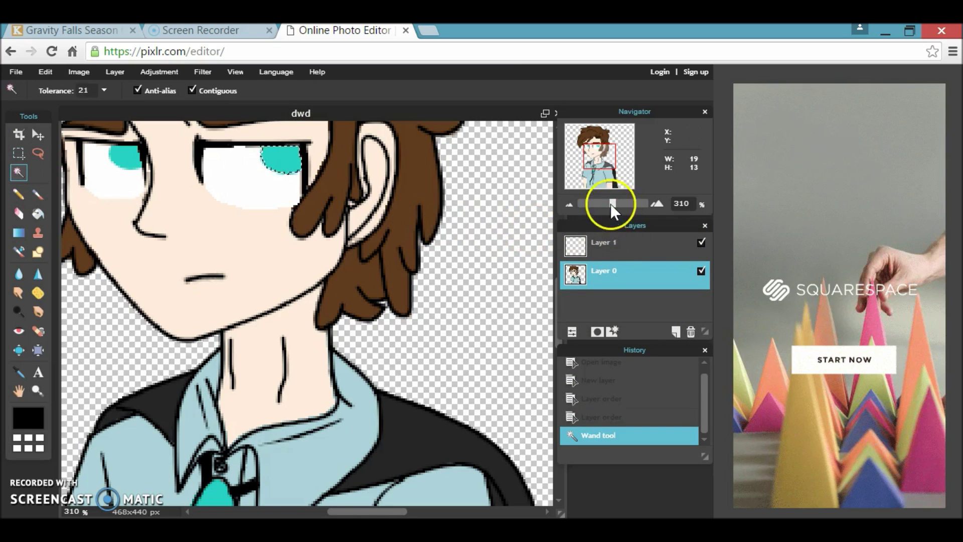
- Set the linear gradient's start colour to dark grey and shade the irises from dark at the top to teal below
drag(613, 203, 676, 228)
drag(614, 350, 704, 370)
drag(559, 312, 558, 275)
click(19, 232)
click(224, 91)
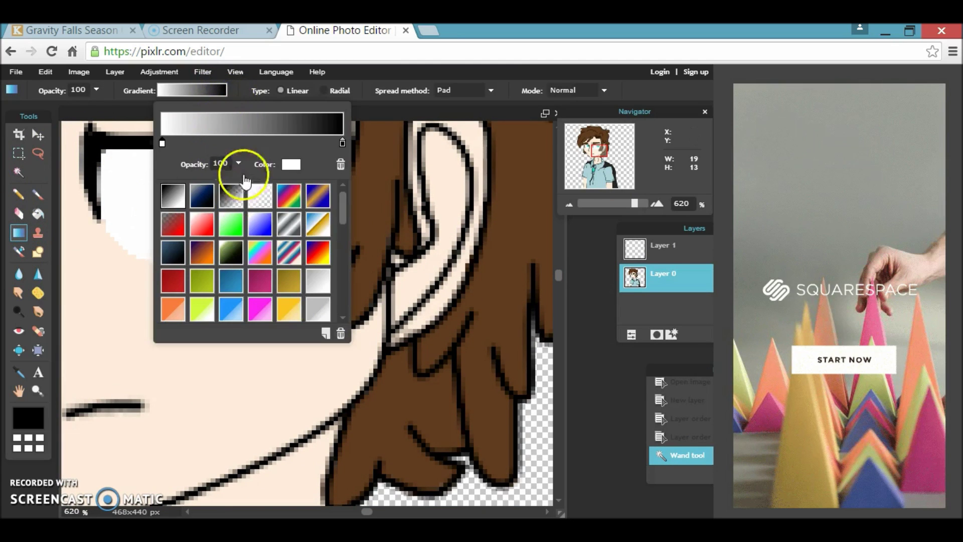
click(291, 165)
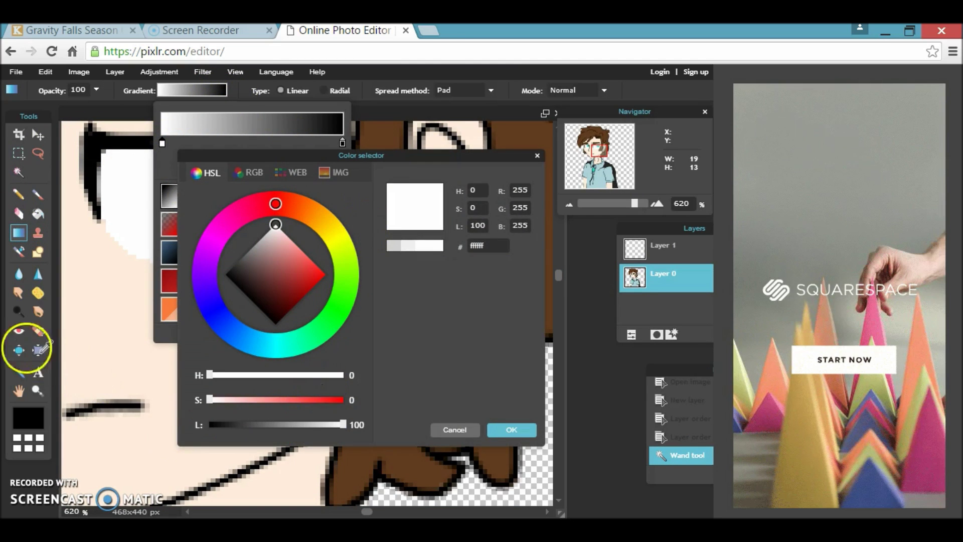
drag(382, 173, 661, 327)
click(372, 503)
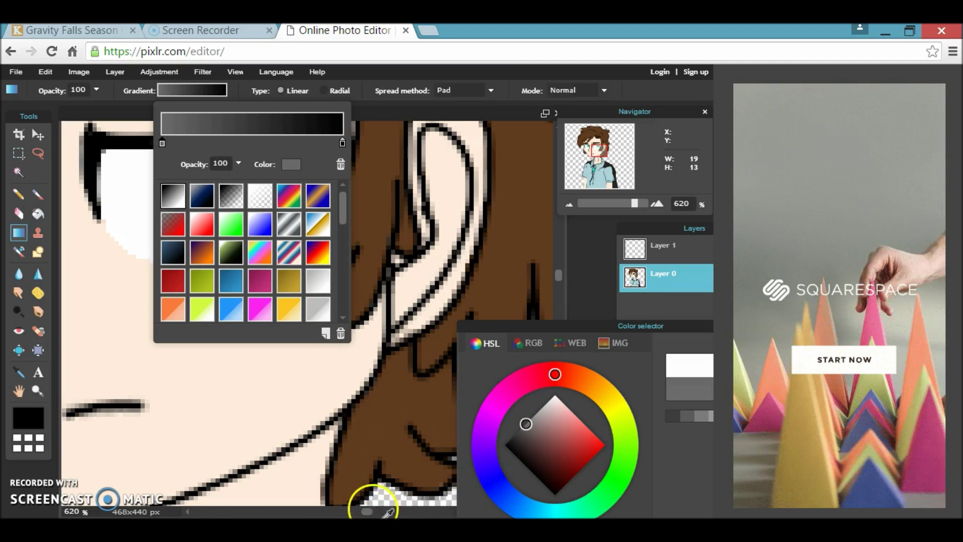
click(349, 508)
drag(596, 328, 370, 184)
click(555, 457)
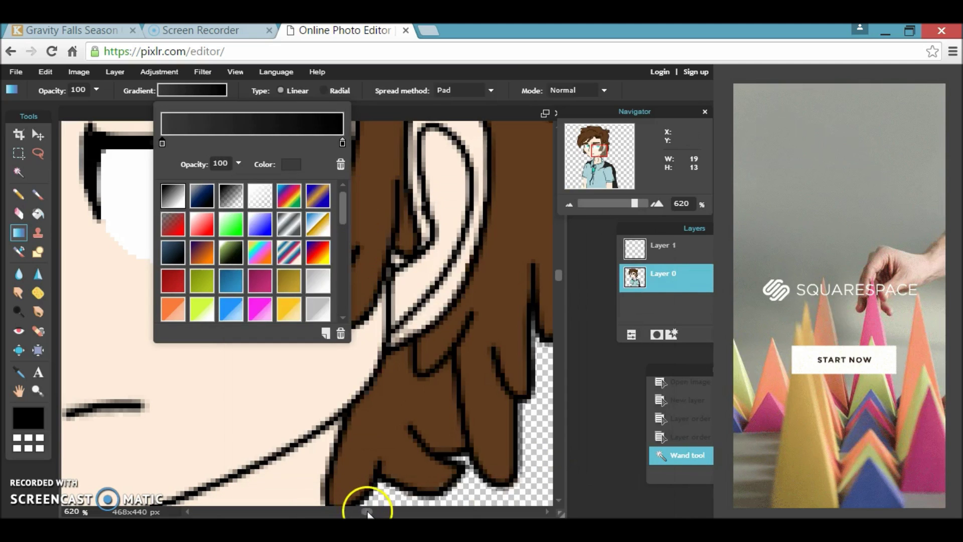
click(333, 510)
drag(351, 503, 318, 508)
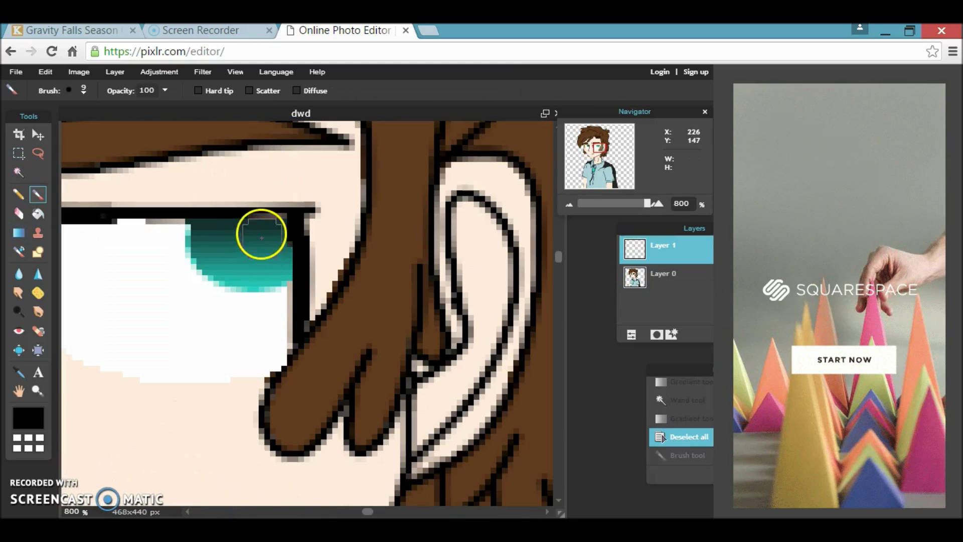
- Paint a black pupil in each iris on Layer 1 with the size 9 brush
click(257, 232)
drag(368, 511, 288, 512)
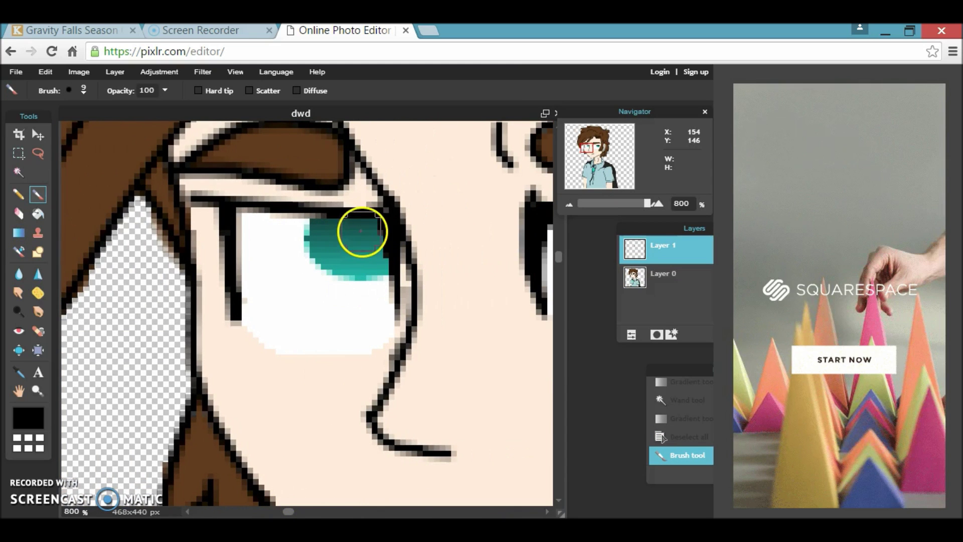
mouse_move(647, 203)
mouse_down()
mouse_move(613, 219)
mouse_move(651, 217)
mouse_up()
- Paint white highlights on the irises, then reduce the brush to size 5 and add a small white glint beside the right pupil
click(17, 438)
drag(289, 512, 342, 512)
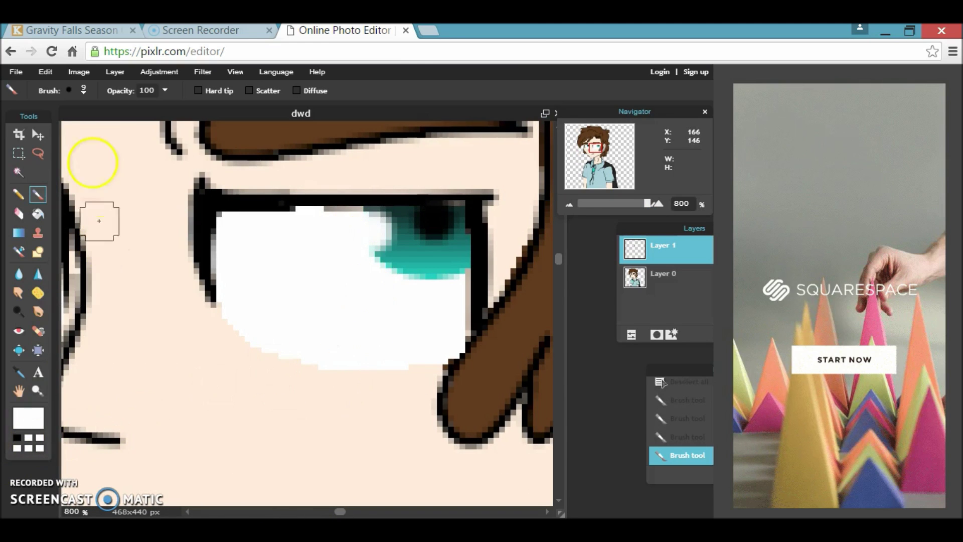
click(83, 91)
click(97, 122)
click(457, 225)
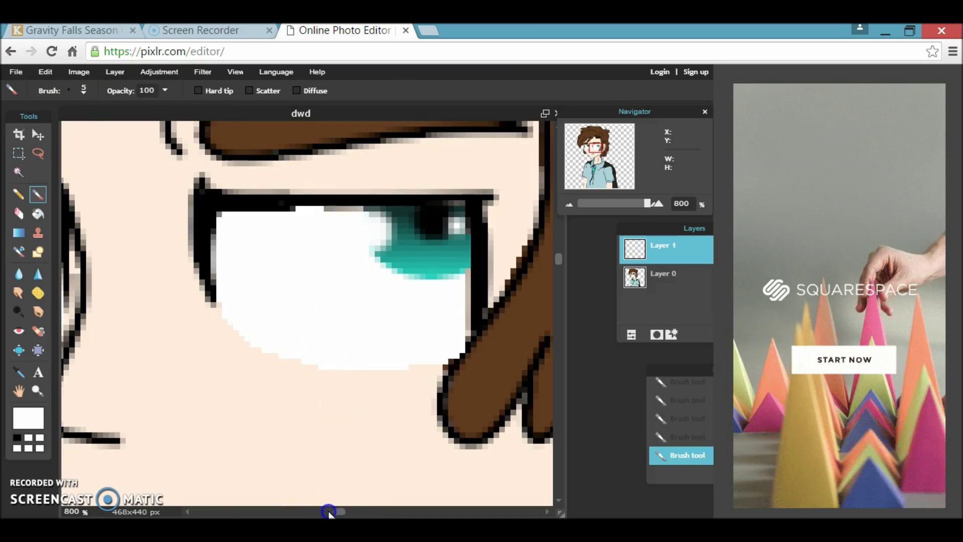
drag(328, 512, 297, 511)
- Switch to the Wand tool and make the character's layer, Layer 0, active
drag(662, 208, 601, 215)
click(19, 172)
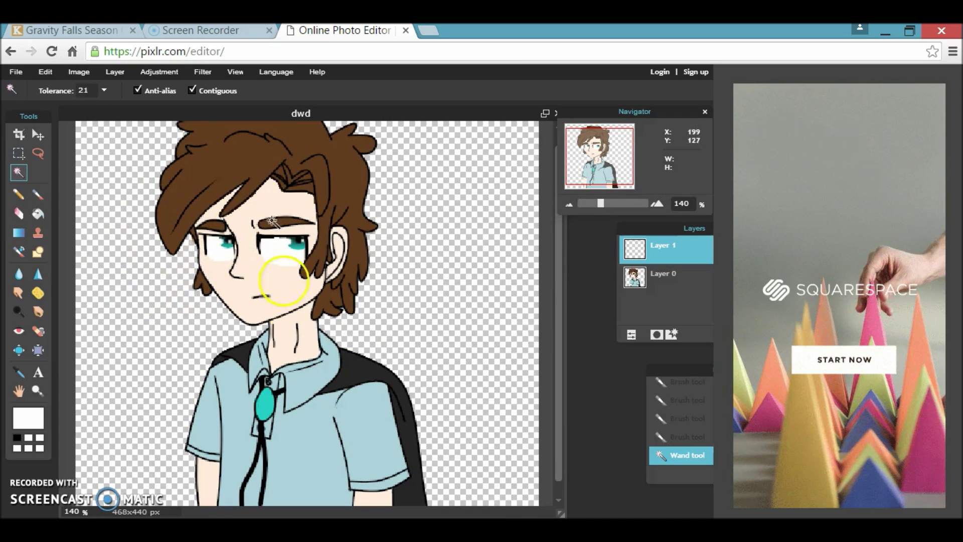
click(635, 277)
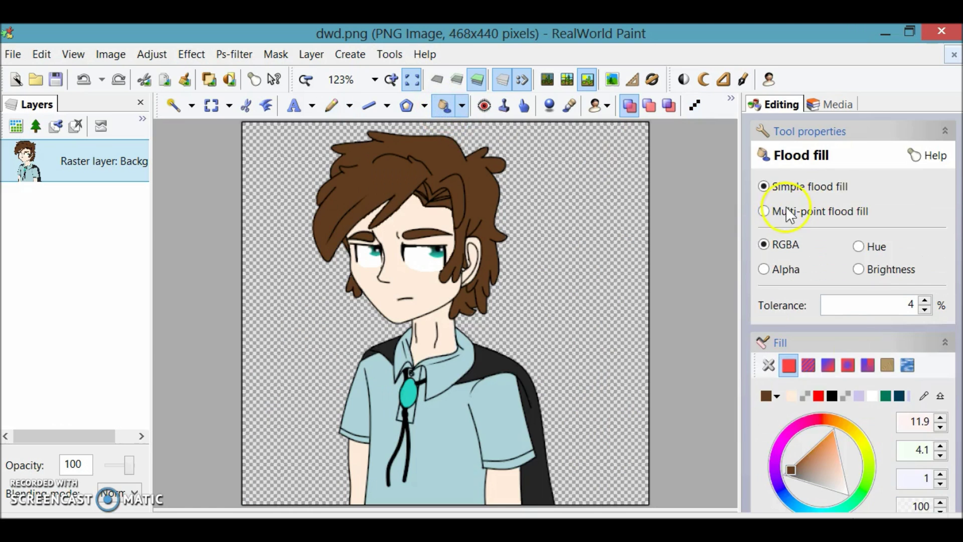
- Flood fill the face and the skin beside the fringe with a linear gradient from pale skin tone to tan D1A055
click(835, 365)
click(944, 325)
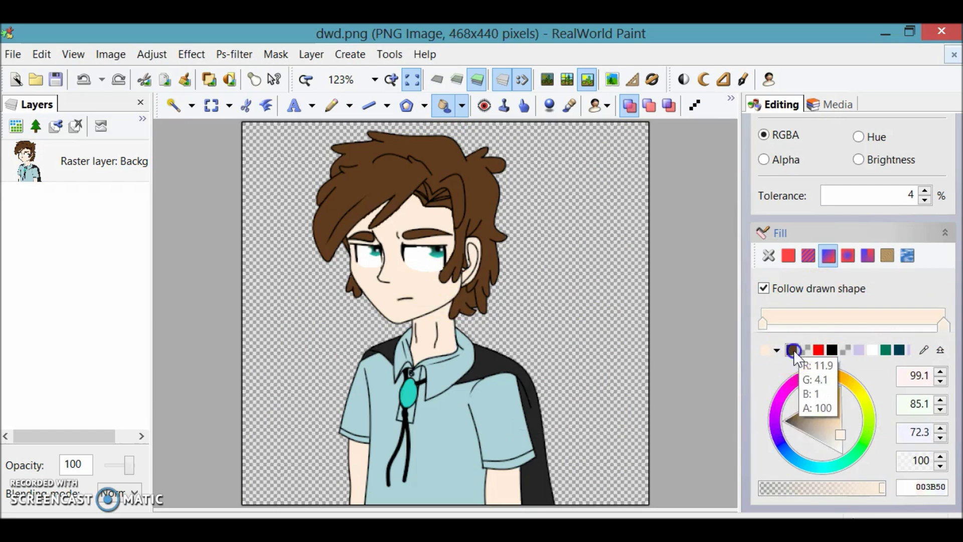
click(817, 406)
mouse_move(387, 136)
mouse_down()
mouse_move(344, 295)
mouse_move(353, 365)
mouse_up()
click(363, 227)
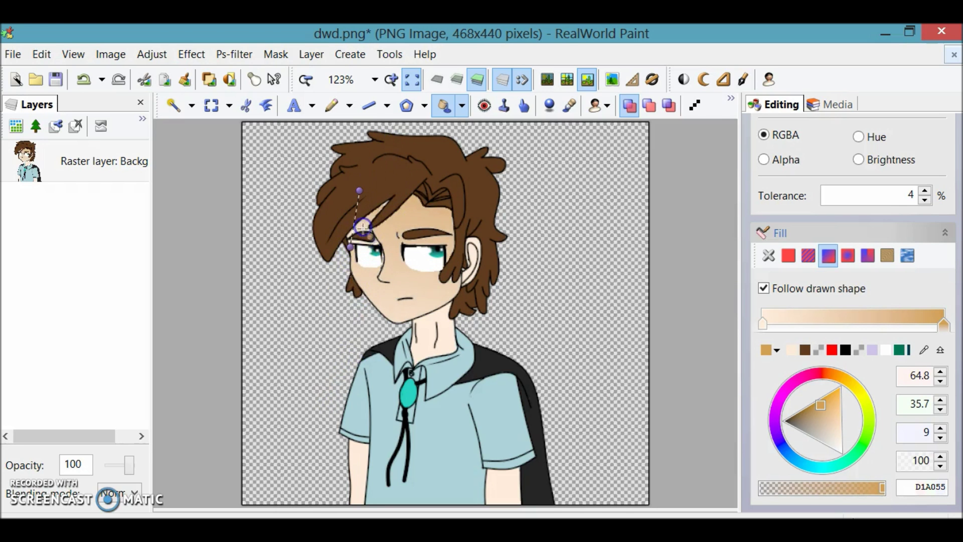
- Paint the pale tip of the skin gap between the fringe strands tan with the one-pixel Pencil, and save the image
click(392, 79)
click(391, 80)
click(392, 80)
click(391, 80)
click(391, 80)
drag(728, 288, 725, 219)
drag(440, 502, 381, 502)
drag(730, 238, 731, 212)
click(357, 274)
click(331, 106)
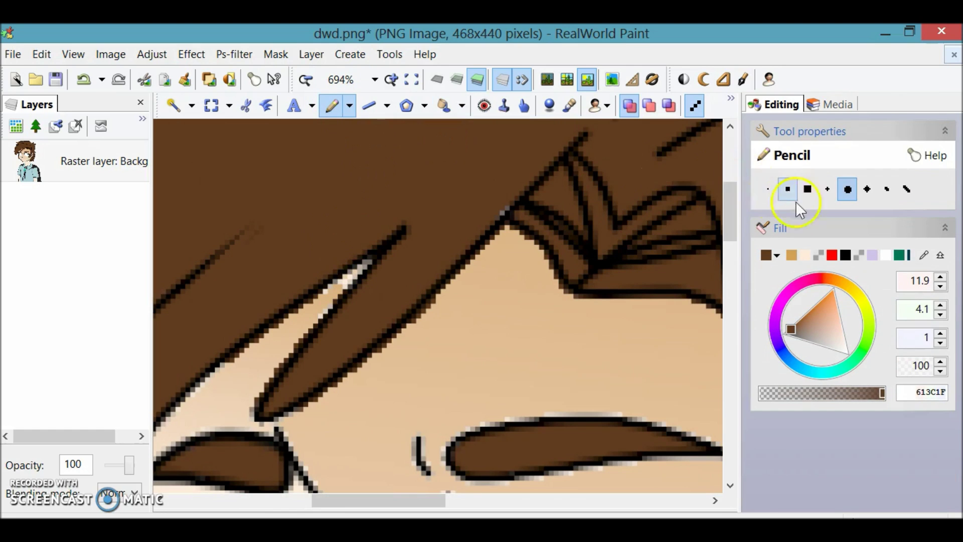
double_click(805, 255)
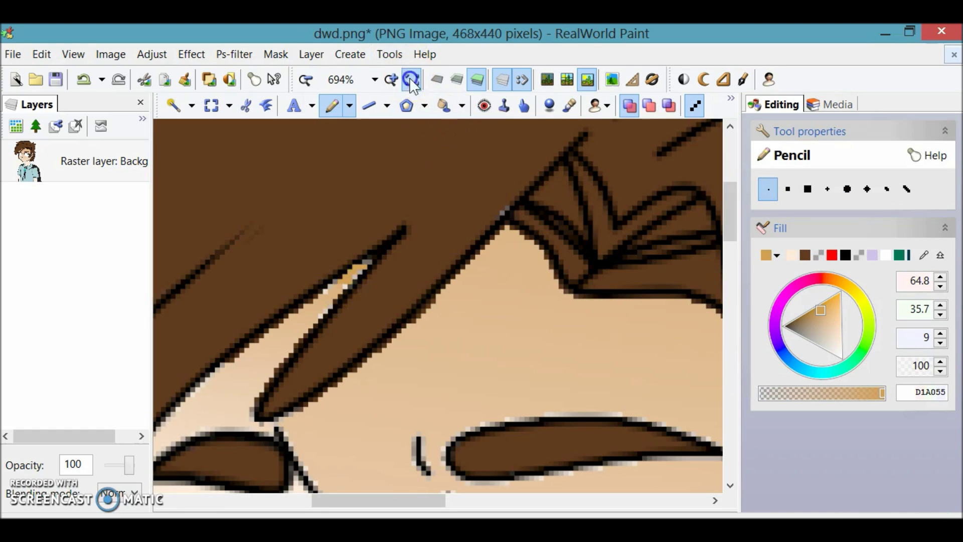
click(411, 79)
key(ctrl+s)
click(444, 105)
click(428, 323)
key(ctrl+z)
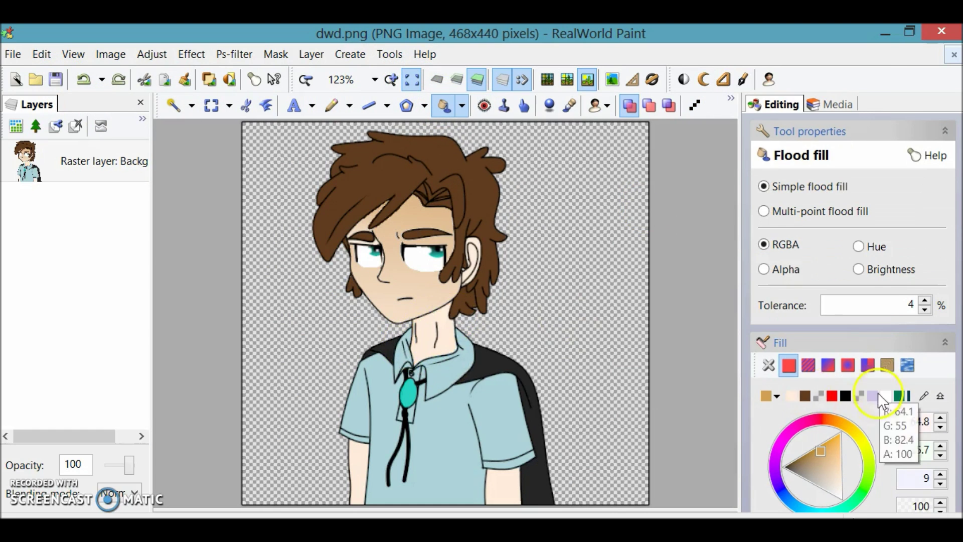
- Flood fill the neck and both arms with the linear gradient from pale skin tone to tan
click(828, 365)
mouse_move(418, 314)
mouse_down()
mouse_move(449, 355)
mouse_move(431, 244)
mouse_move(415, 414)
mouse_up()
mouse_move(501, 483)
mouse_down()
mouse_move(500, 432)
mouse_move(500, 513)
mouse_up()
drag(358, 455, 353, 512)
drag(359, 455, 358, 376)
click(462, 252)
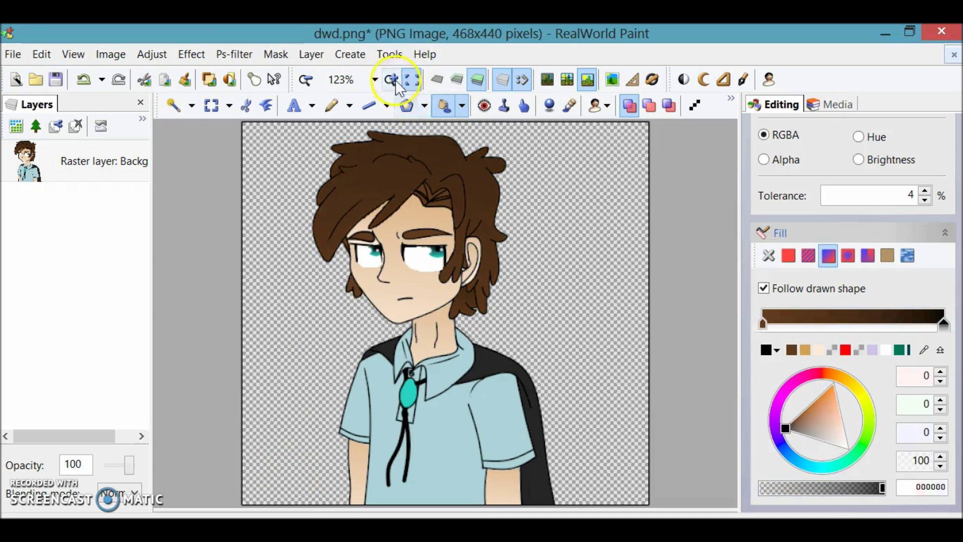
- Fill the small hair strands at the parting above the forehead with the brown-to-black linear gradient
click(393, 81)
click(393, 81)
click(393, 82)
click(393, 81)
click(393, 82)
drag(729, 297, 724, 206)
click(417, 259)
click(441, 199)
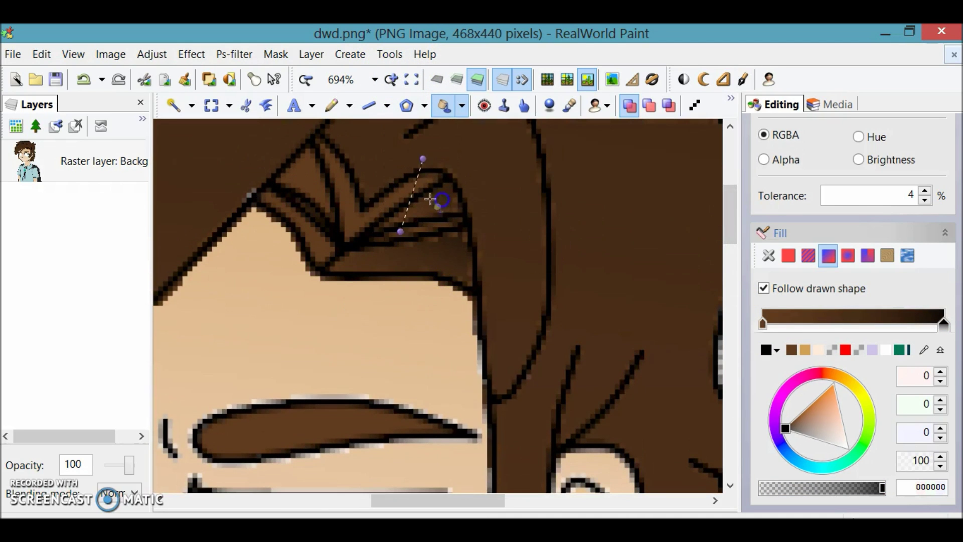
click(350, 219)
click(307, 231)
click(307, 173)
- Fill both eyebrows with the brown-to-black linear gradient and the right eye's white with a radial gradient
click(413, 81)
click(417, 236)
click(361, 239)
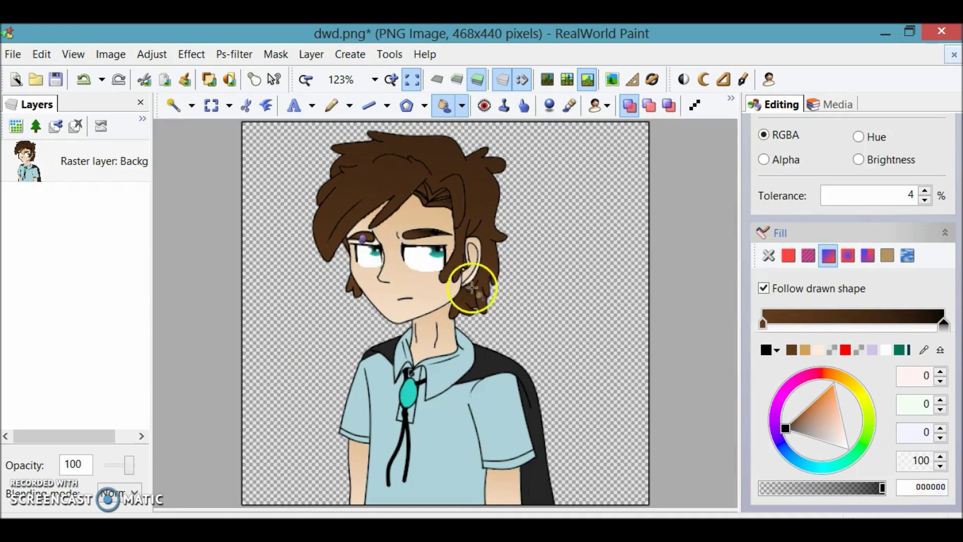
click(848, 256)
click(420, 266)
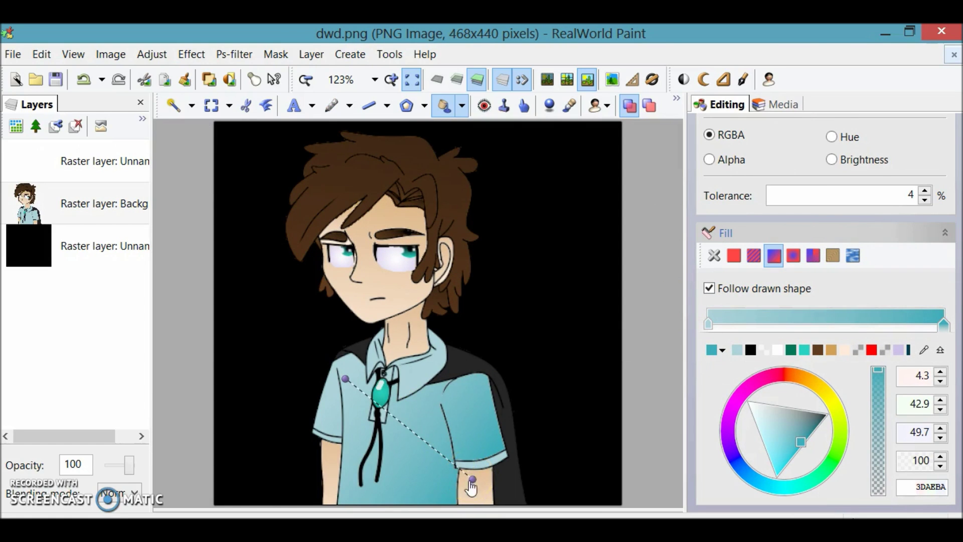
- Shade the shirt's body, collar and sleeve cuff with linear gradients from light blue to teal 3DAEBA
drag(472, 480, 338, 295)
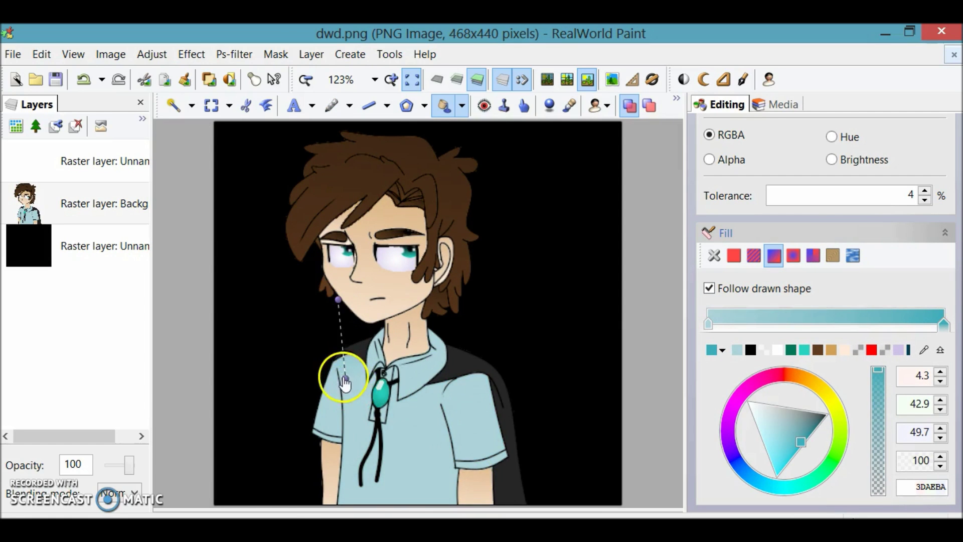
drag(345, 379, 327, 493)
drag(396, 394, 399, 306)
drag(372, 361, 385, 418)
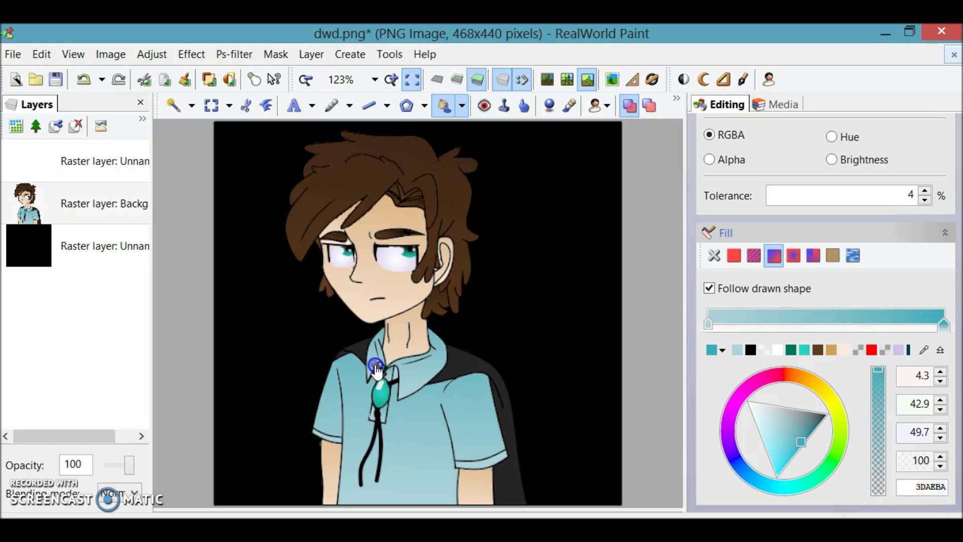
drag(480, 456, 503, 444)
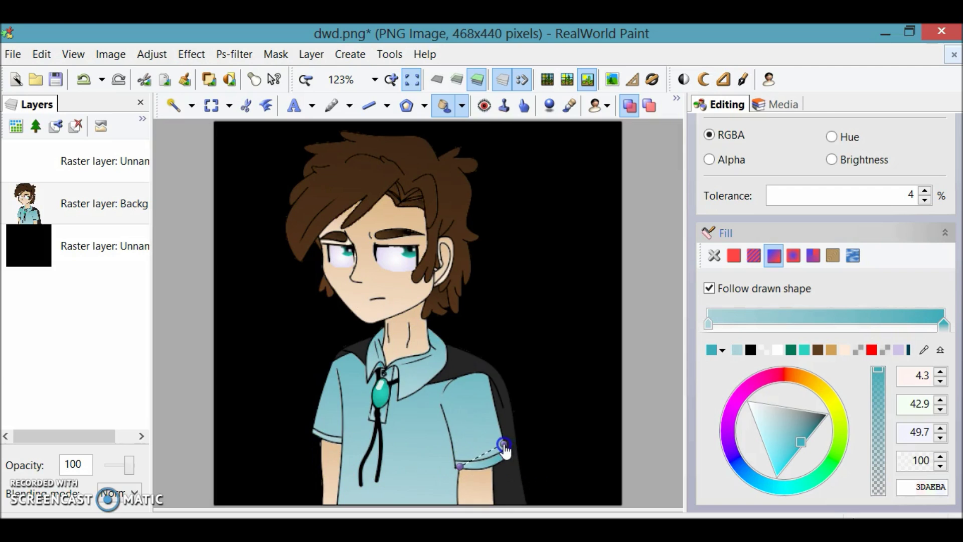
- Overlay a black-to-transparent linear gradient on a new layer, darkening the picture from its upper left
click(278, 424)
key(ctrl+z)
click(256, 375)
click(926, 351)
click(386, 456)
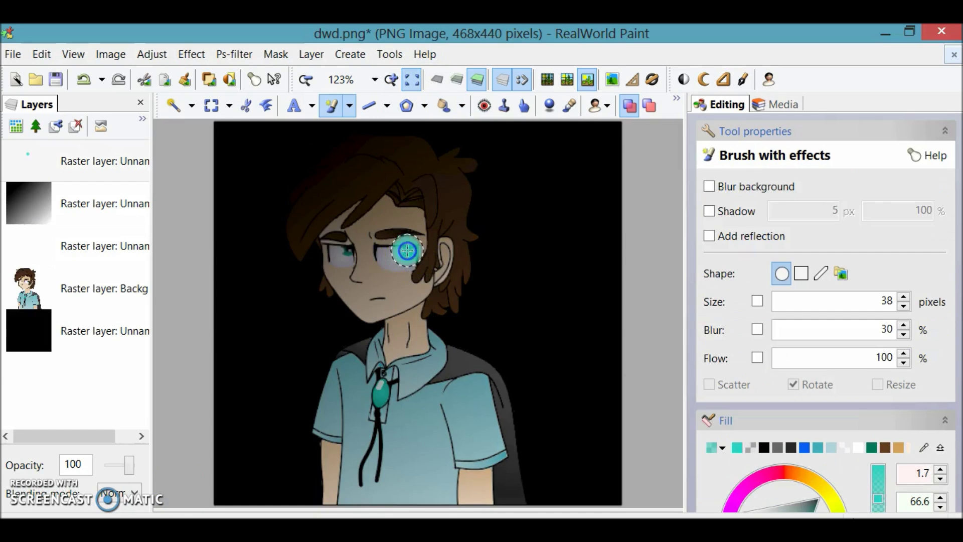
- Dab soft teal glows over the left eye and the brooch with the 38-pixel round brush at 30 % blur
click(351, 255)
click(381, 386)
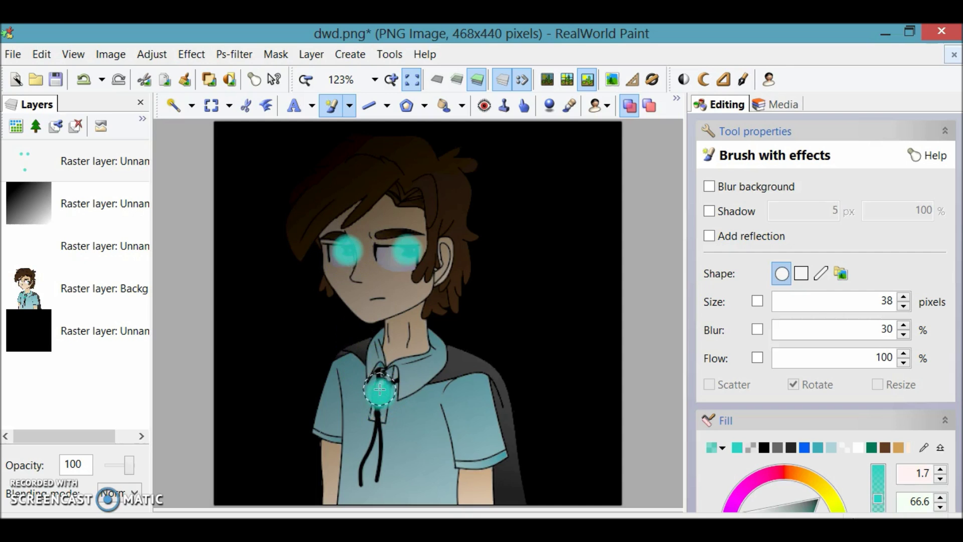